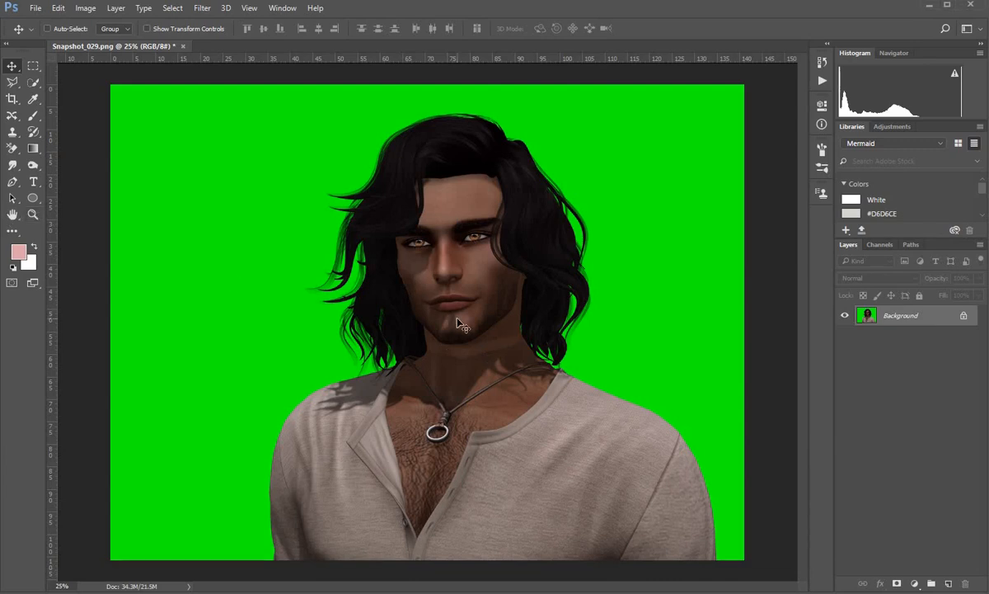
- Add a new empty layer above the Background for retouching the neck
click(33, 214)
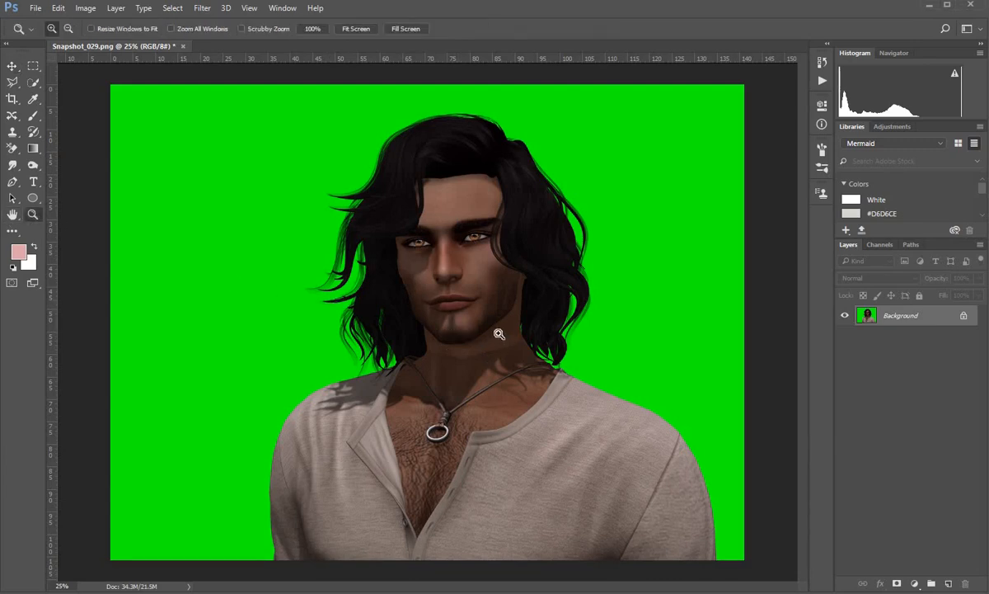
click(498, 333)
click(499, 334)
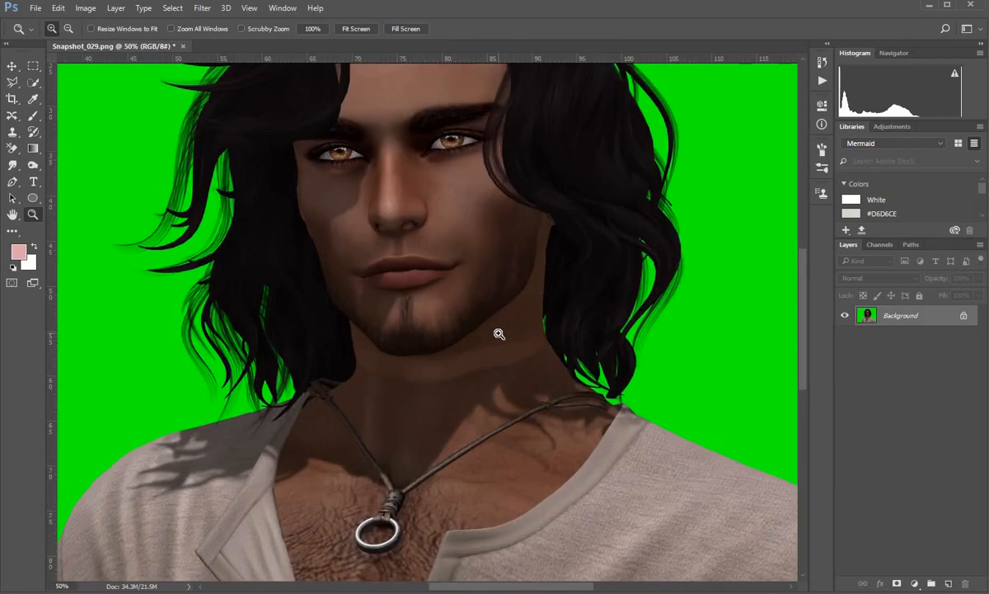
click(499, 333)
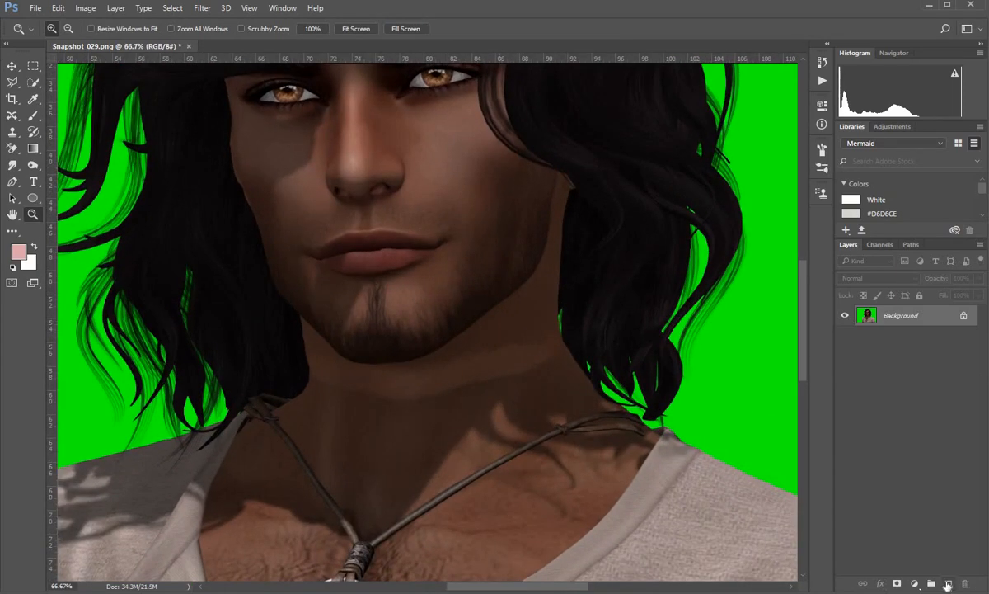
key(ctrl+shift+alt+n)
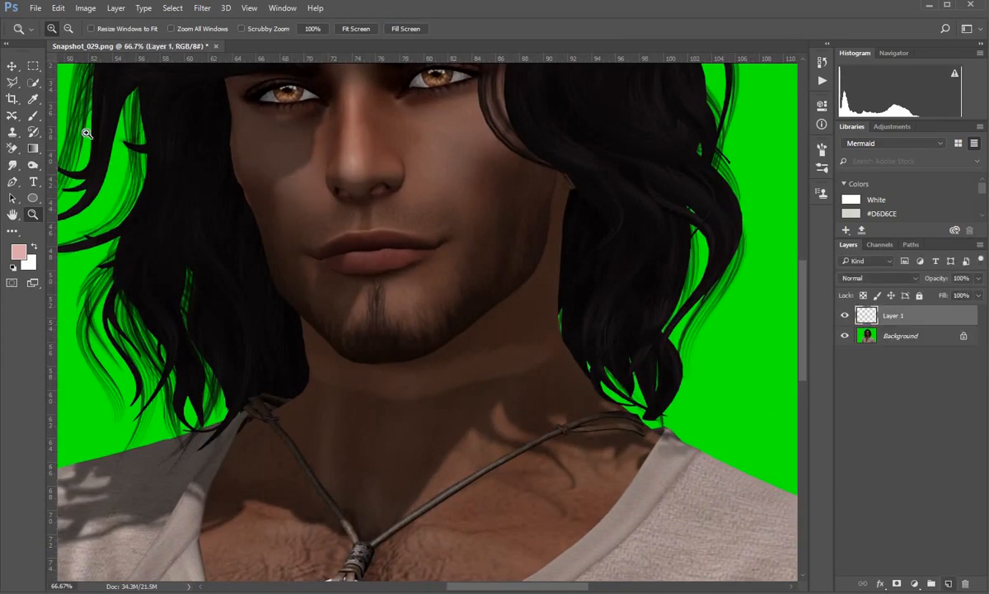
- Sample the dark brown skin colour from the right side of the neck as the foreground colour
click(31, 99)
click(558, 376)
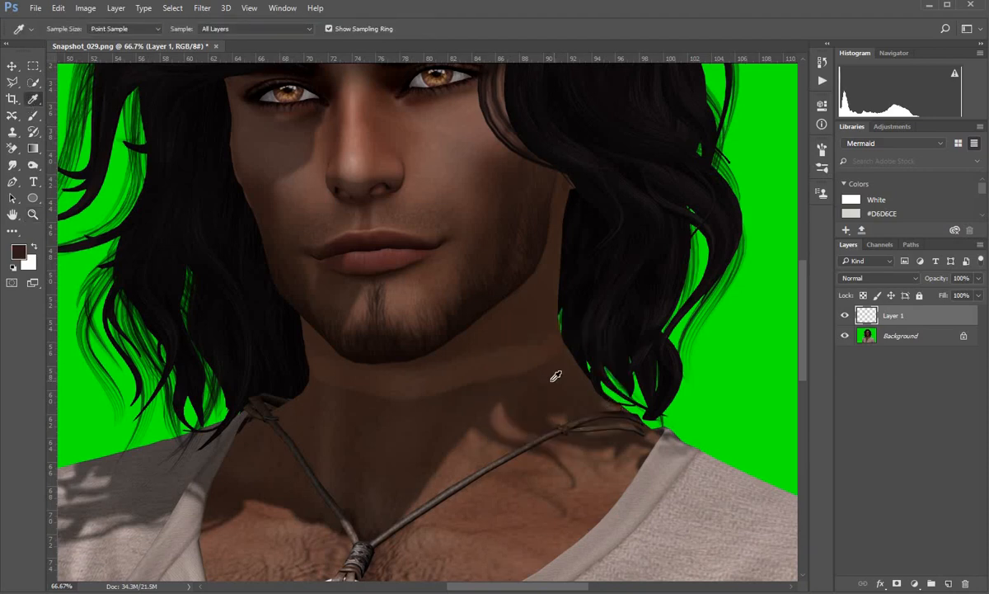
click(546, 317)
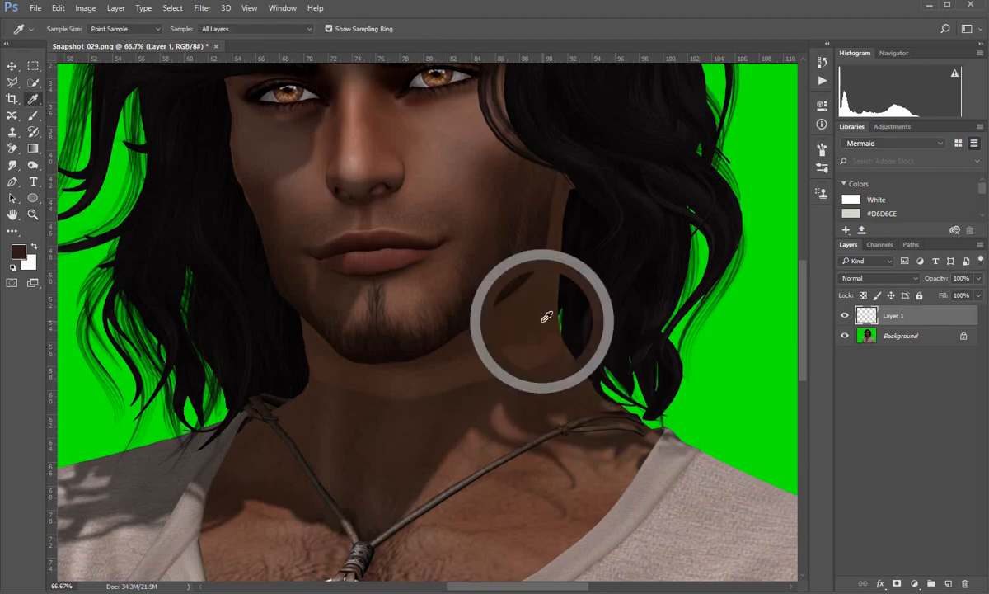
- Set up a soft round brush with 35% opacity and 26% flow
click(33, 117)
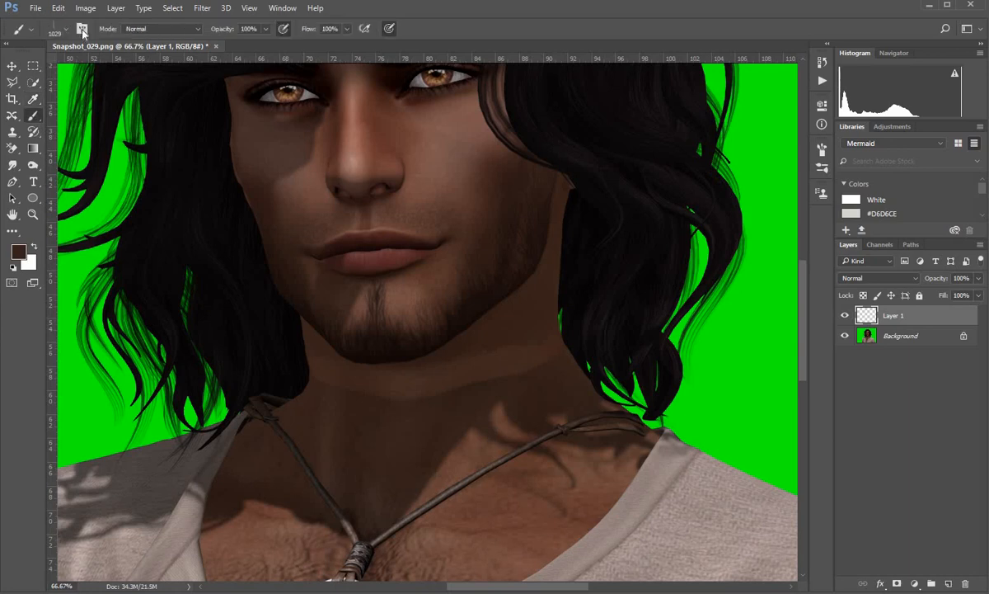
click(66, 29)
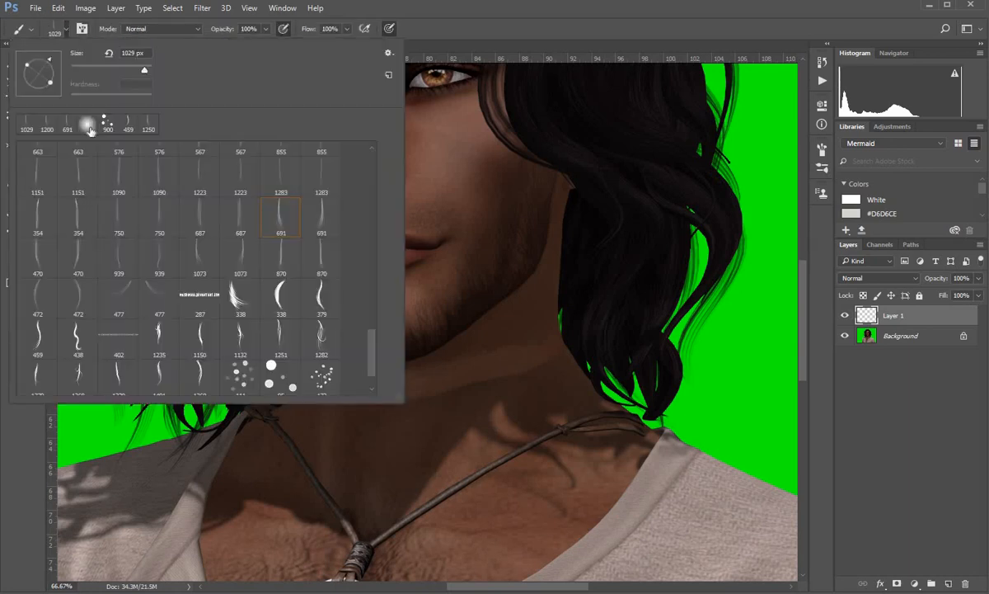
mouse_move(373, 358)
mouse_down()
mouse_move(355, 193)
mouse_move(365, 154)
mouse_up()
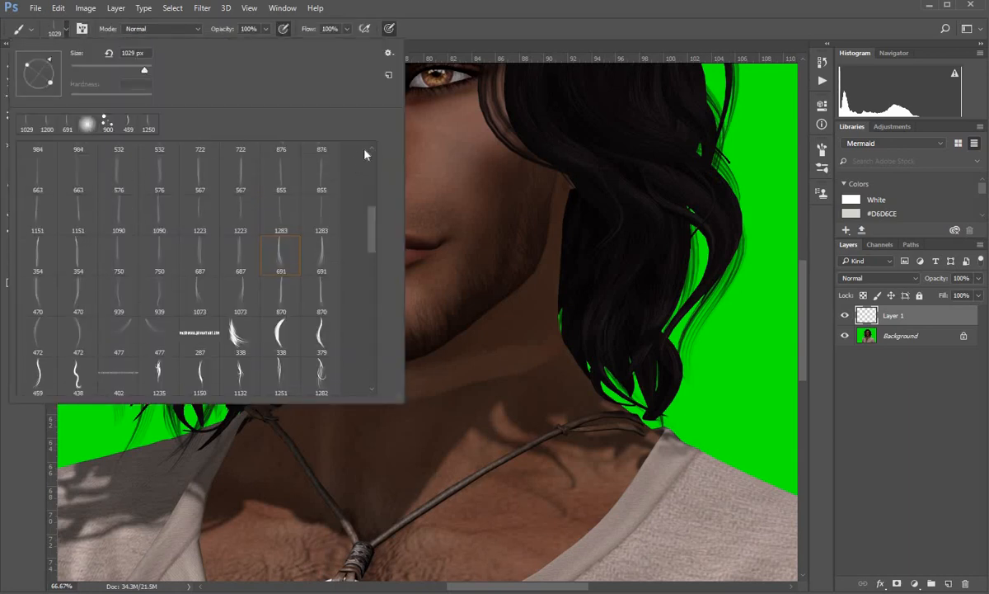
drag(375, 228, 372, 182)
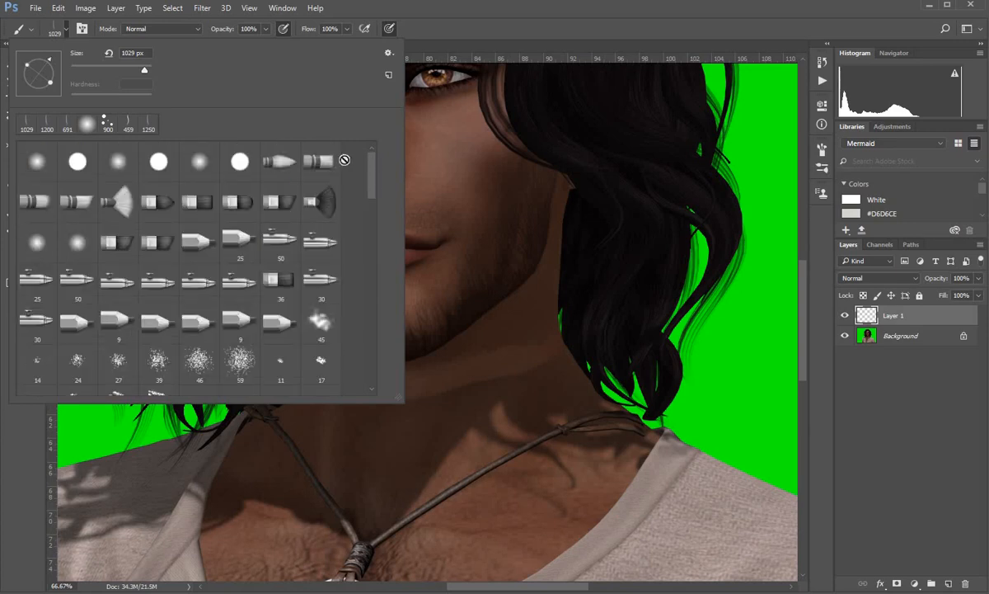
click(28, 421)
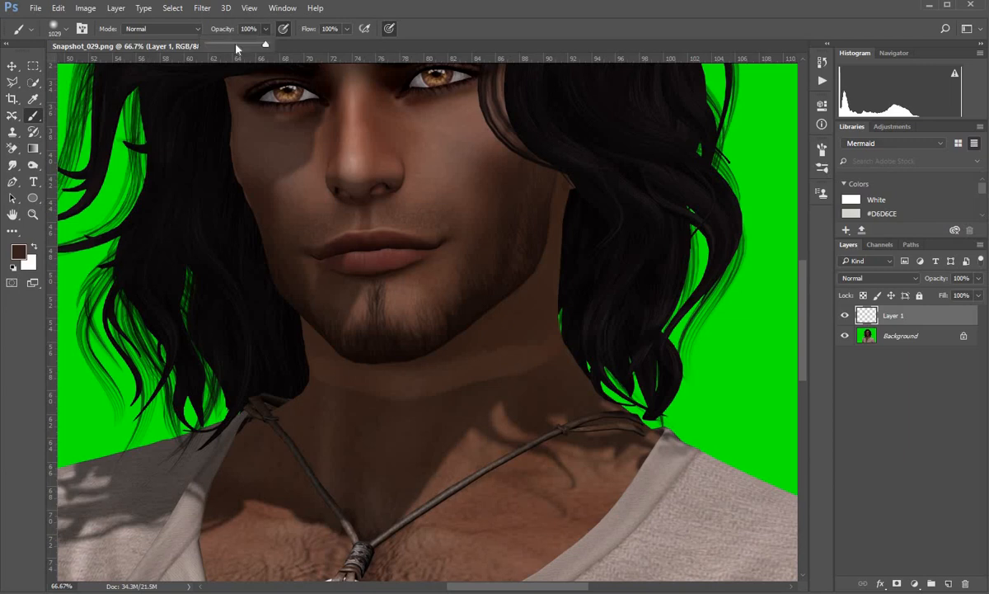
click(227, 43)
click(348, 29)
click(303, 45)
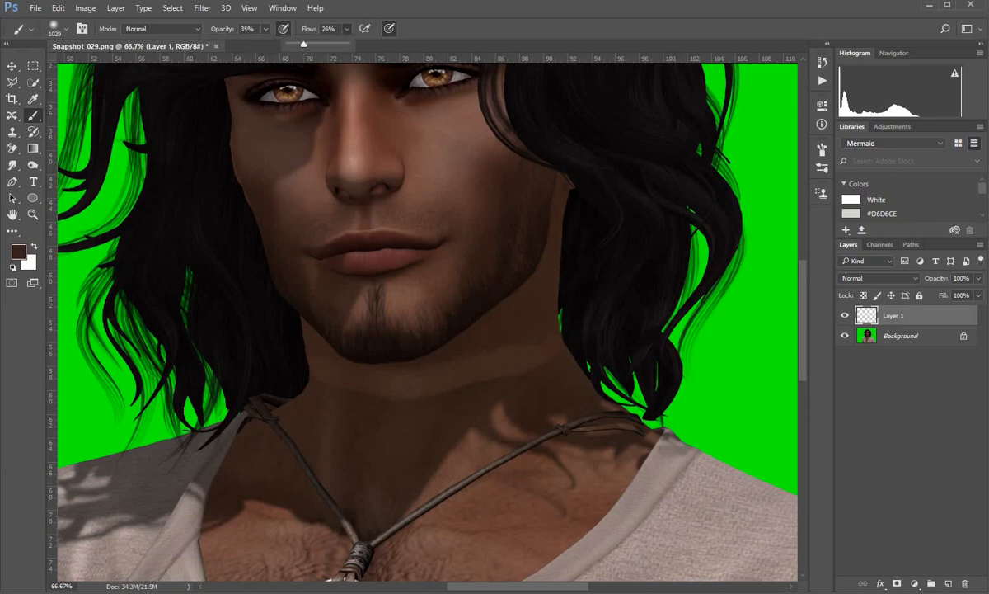
- Reduce the brush size to 80 px and paint over the hard shadow edge on the right side of the neck
key(bracketleft)
key(bracketleft)
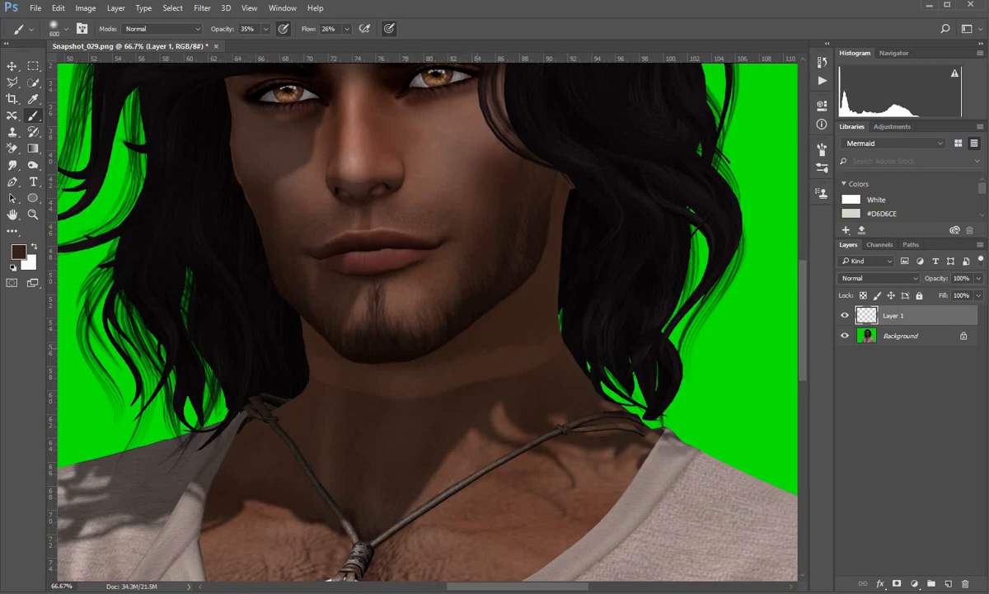
key(bracketleft)
key(bracketleft)
key(bracketleft)
key(bracketleft)
key(bracketleft)
key(bracketleft)
mouse_move(464, 409)
mouse_down()
mouse_move(481, 391)
mouse_move(550, 381)
mouse_move(545, 349)
mouse_up()
- Resample the neck tone below the chin and paint over the shadow edge towards the middle of the neck
click(33, 99)
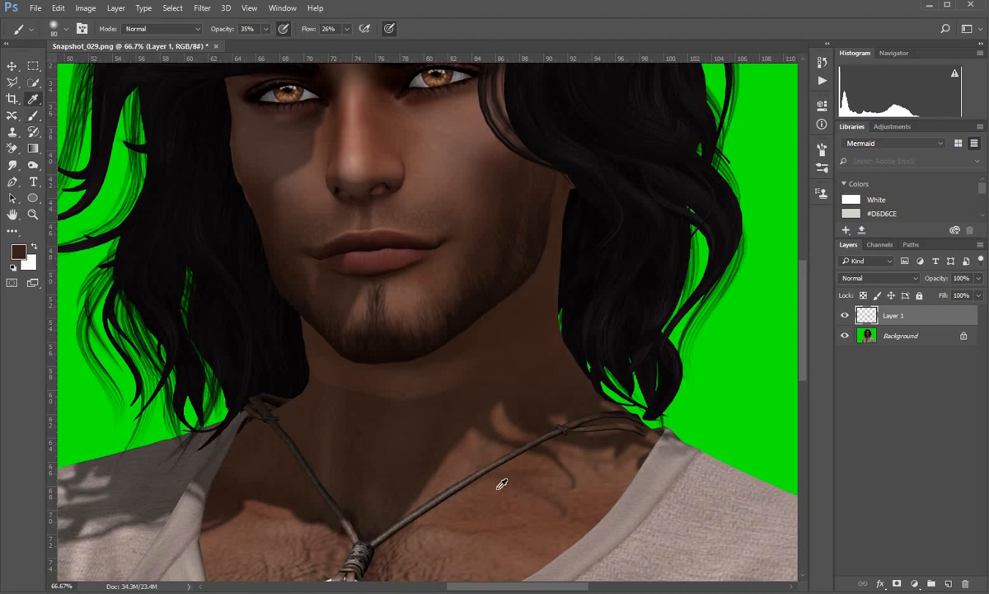
click(444, 399)
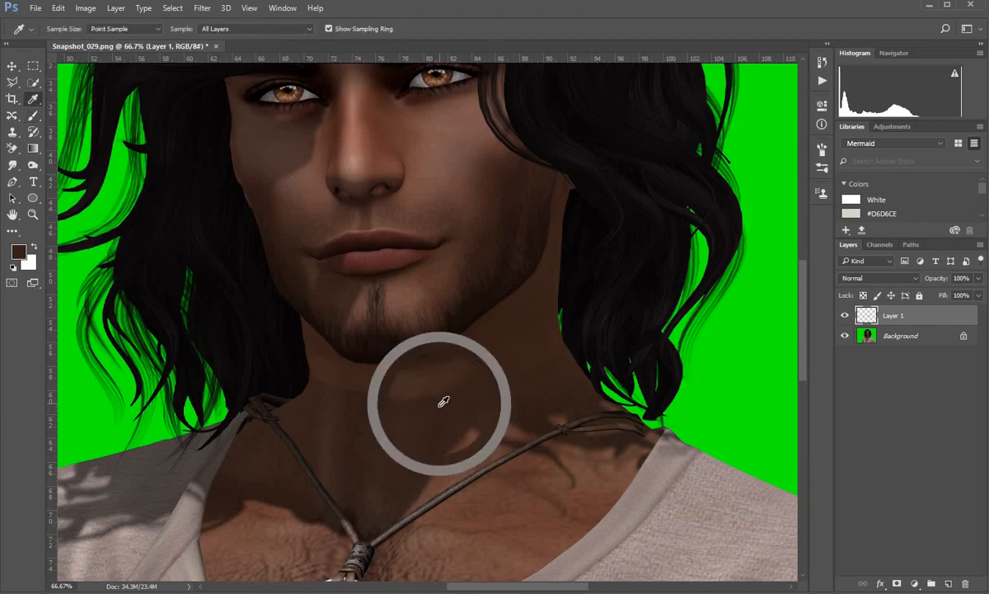
click(33, 116)
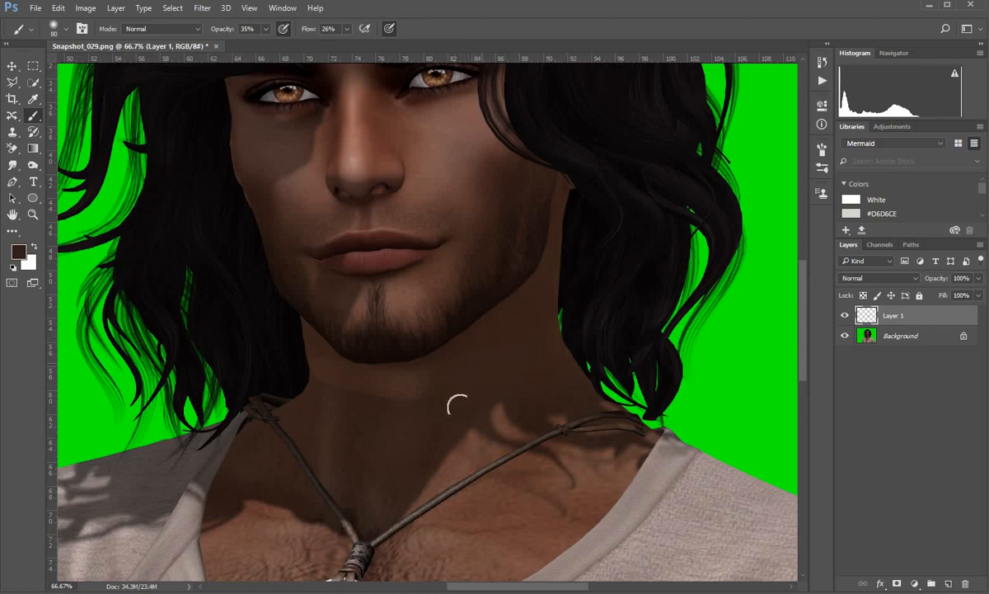
- Soften the shadow edge on the left side of the neck with a nearby skin tone and a 35 px brush
click(33, 98)
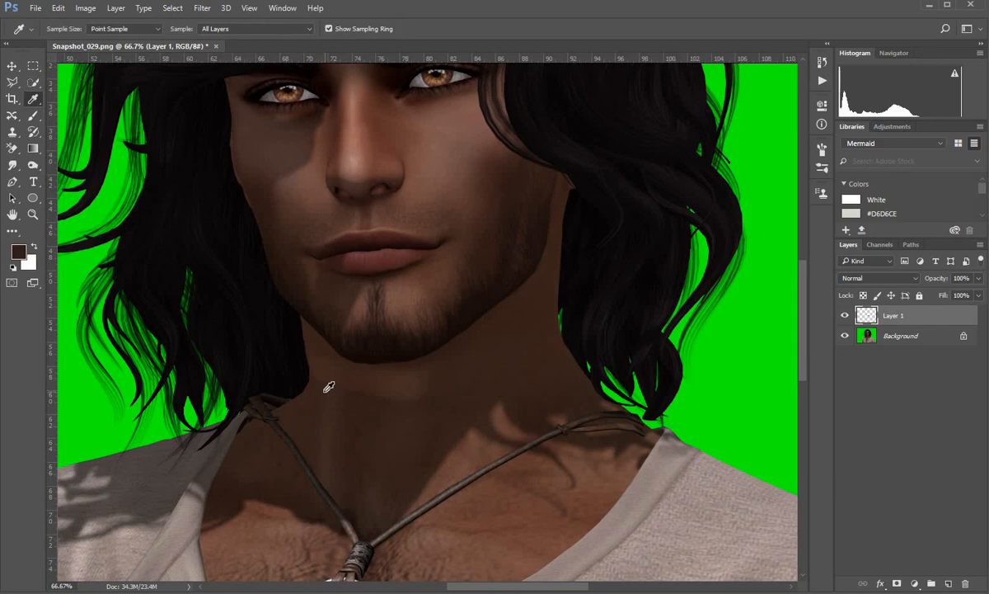
click(32, 116)
key(bracketleft)
key(bracketleft)
key(bracketleft)
key(bracketleft)
key(bracketleft)
key(bracketleft)
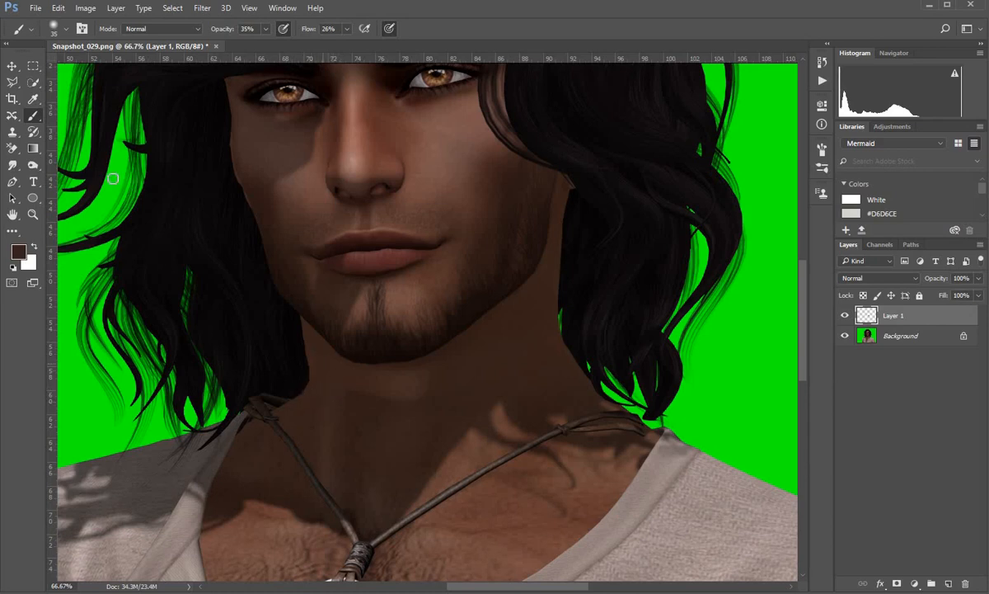
- Resample the shaded neck tone and paint out the remaining light band under the chin with the brush enlarged to 60 px
click(35, 99)
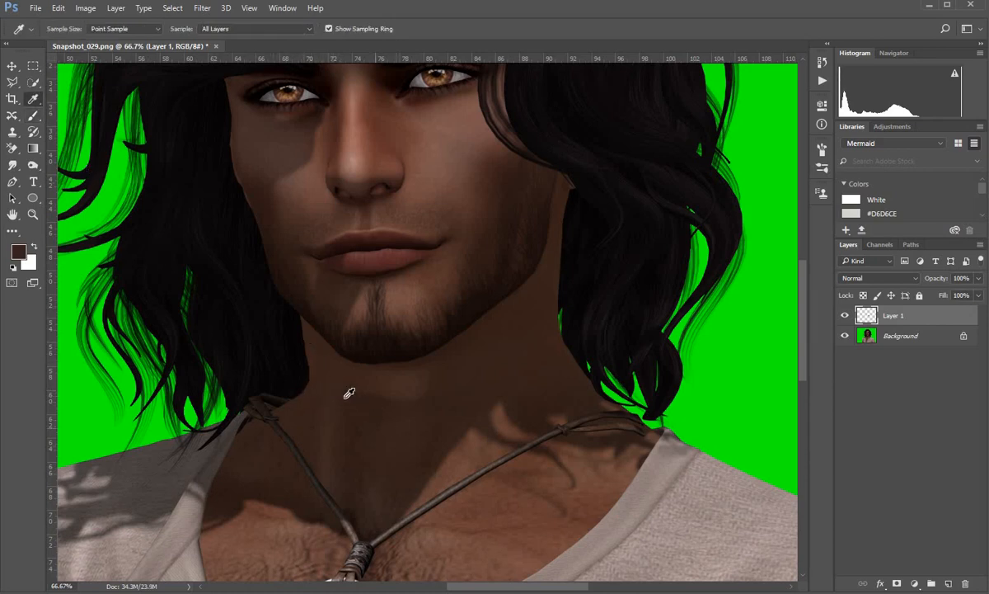
click(355, 392)
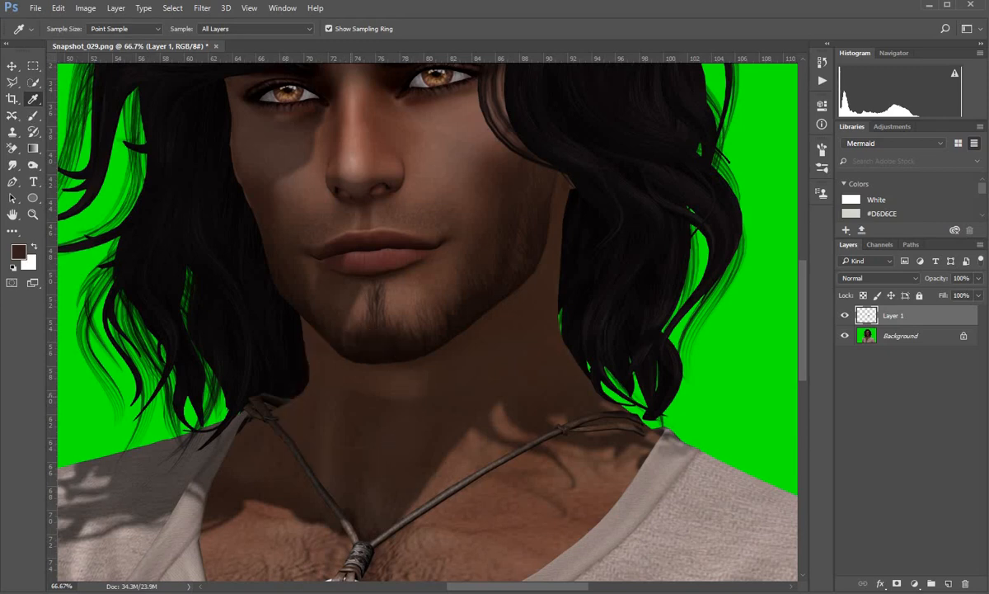
click(33, 115)
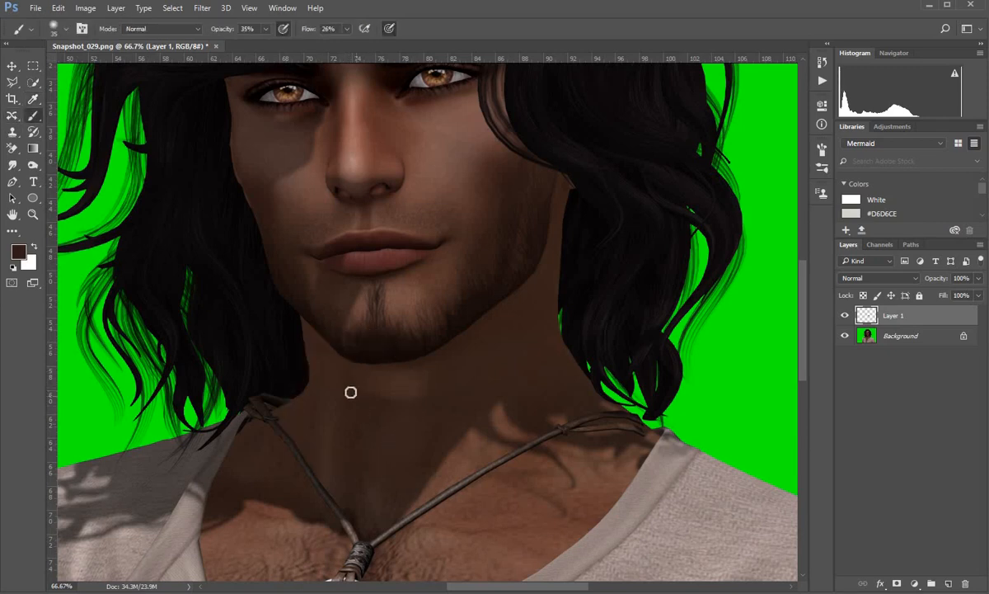
key(bracketright)
key(bracketright)
key(bracketright)
key(bracketright)
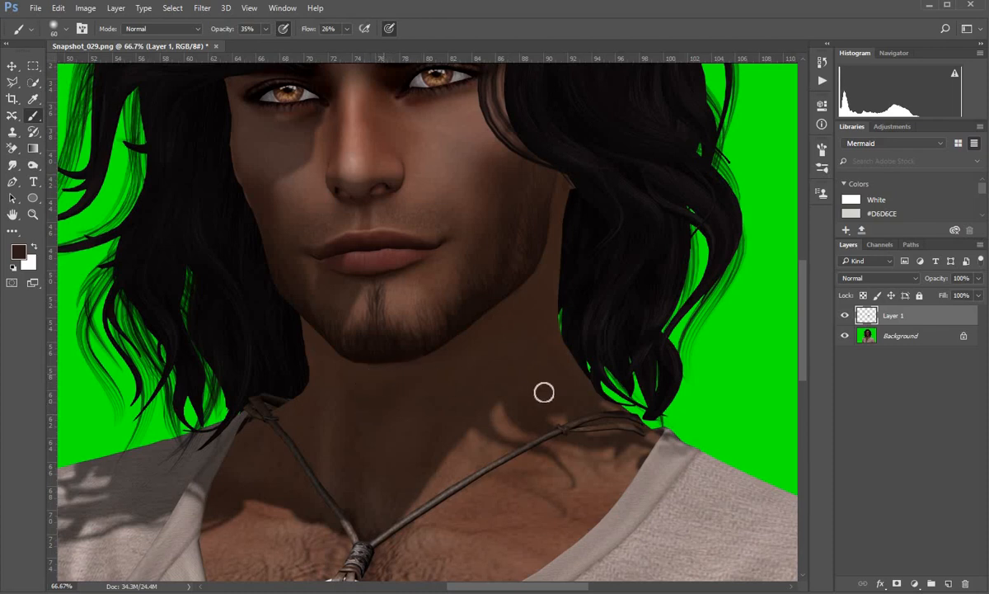
- Compare the neck with Layer 1 hidden and shown, and check the retouch on the whole portrait
click(844, 316)
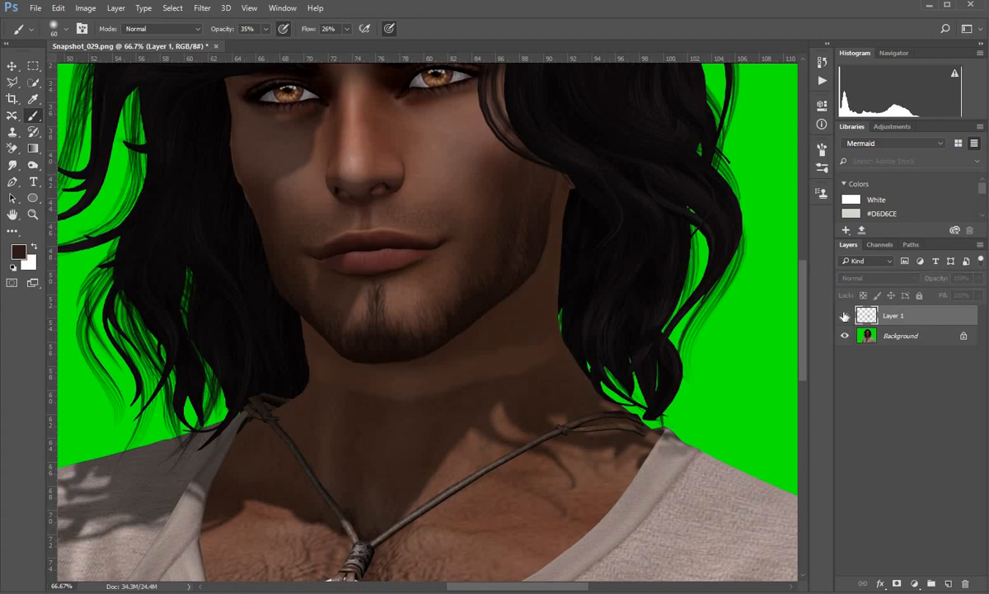
click(845, 315)
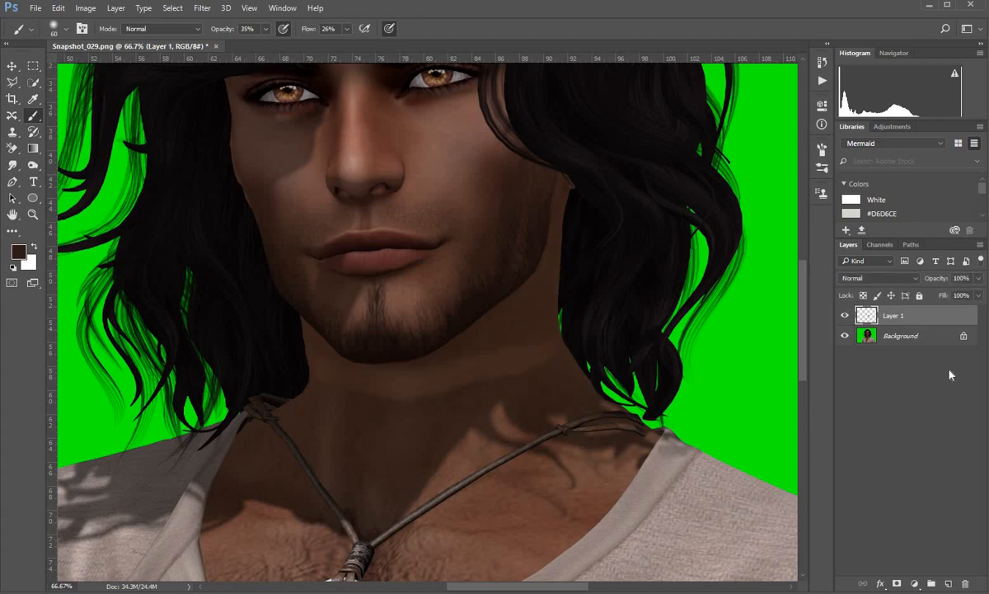
click(32, 215)
alt+click(404, 295)
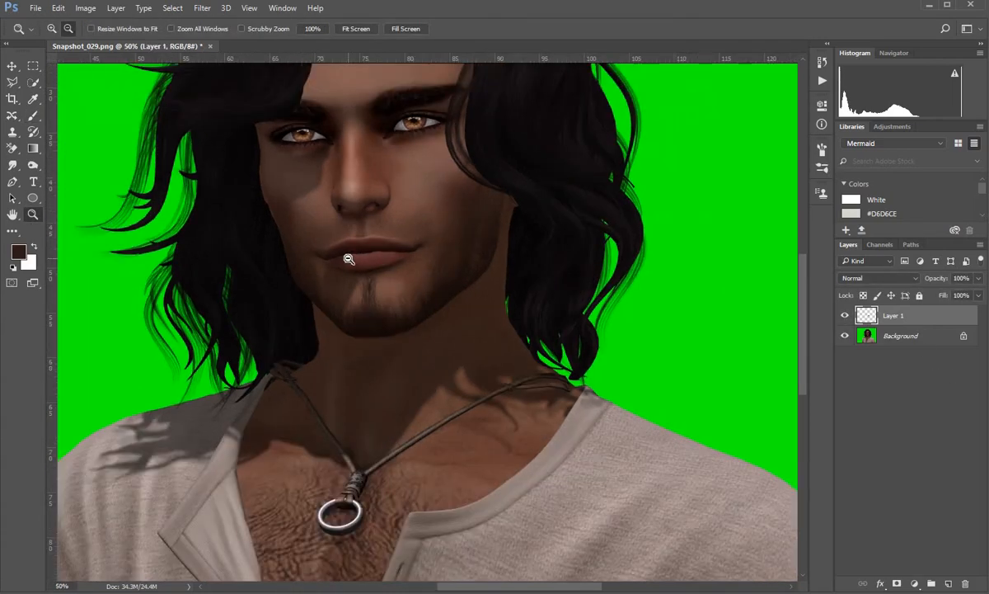
alt+click(400, 278)
key(ctrl+minus)
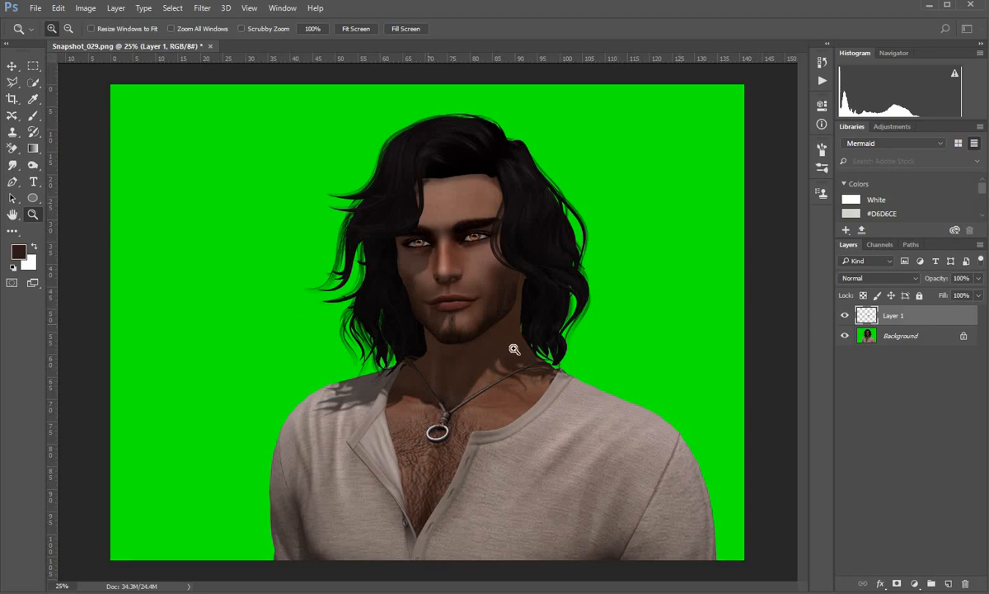
- Add another empty layer above Layer 1 for retouching the shadow on the face
click(426, 241)
click(425, 240)
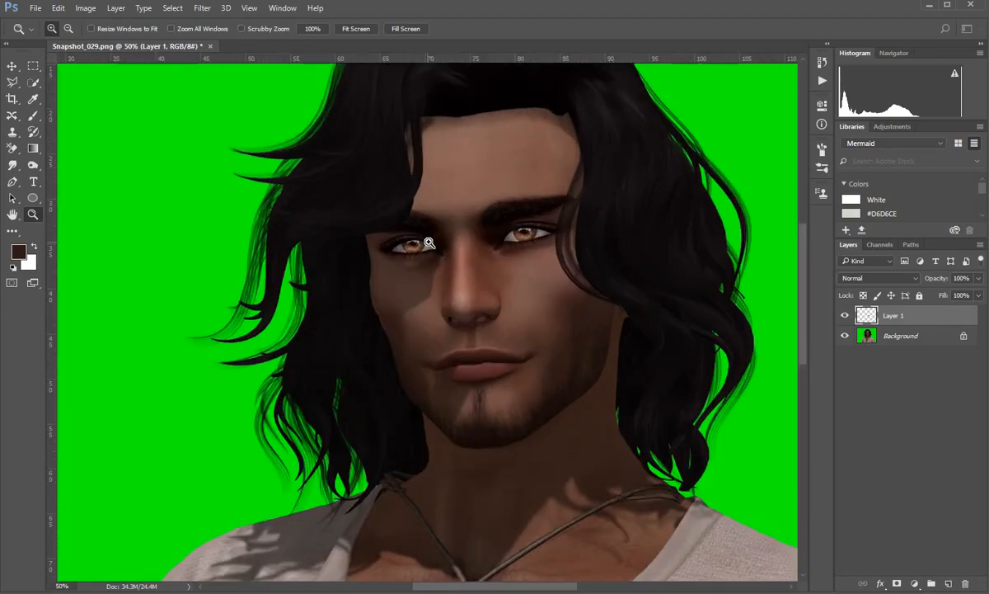
click(425, 240)
click(425, 241)
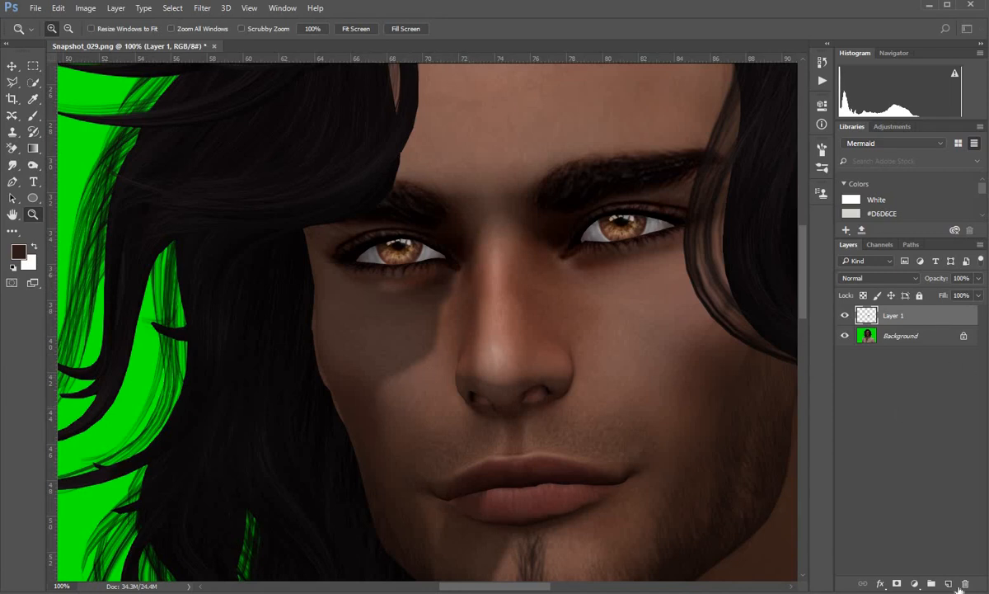
click(948, 584)
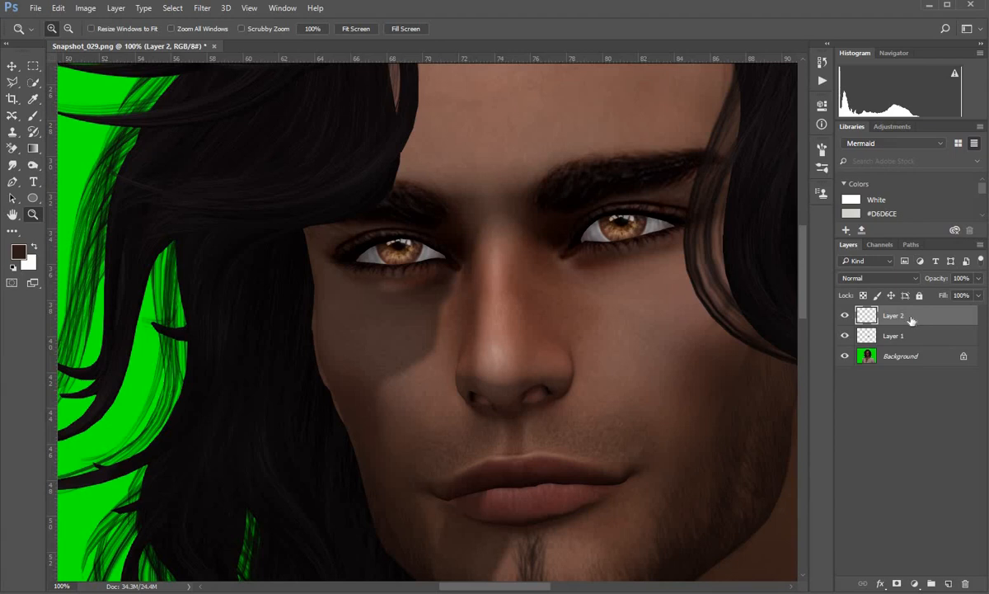
- Switch to the Mixer Brush tool and check its brush load options
click(33, 117)
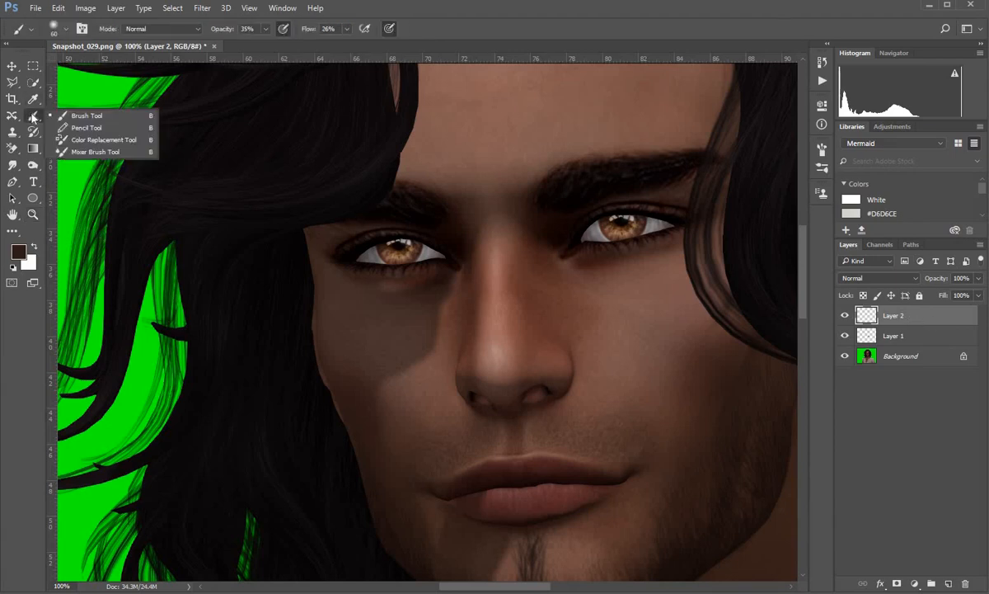
click(91, 152)
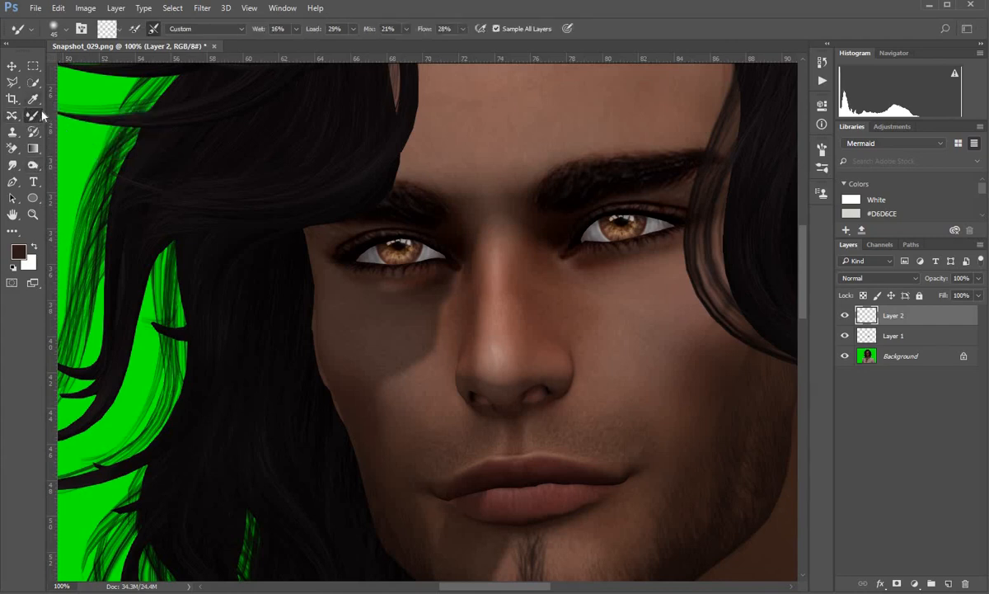
click(122, 33)
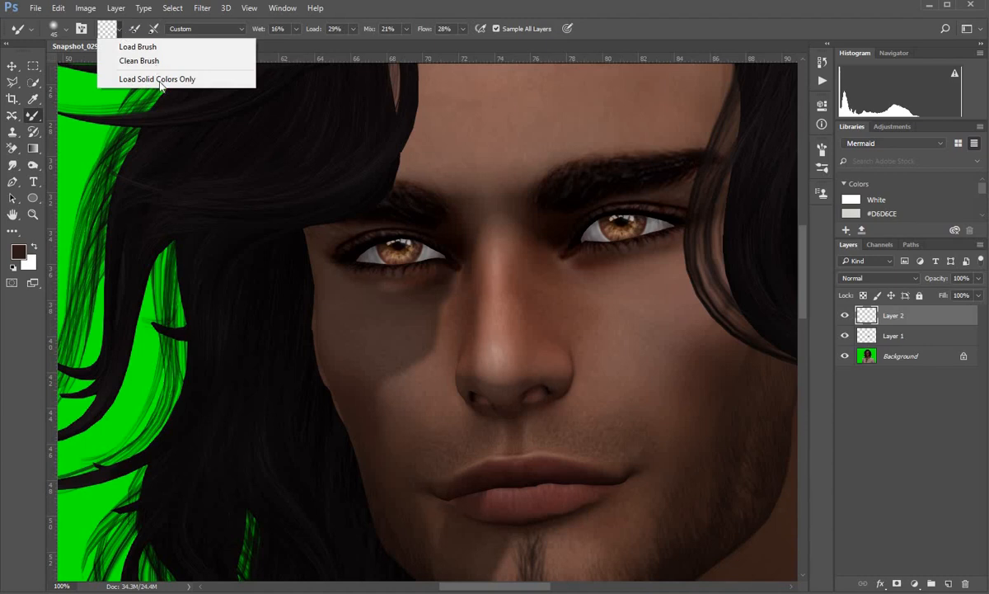
click(113, 33)
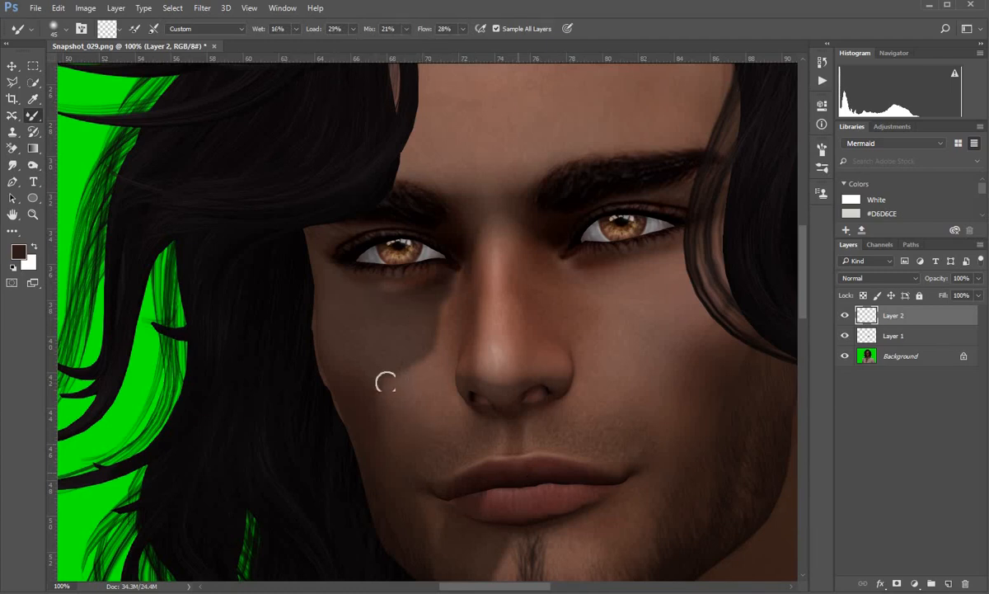
- Try blending the cheek shadow beside the nose with the Mixer Brush loaded with the sampled skin tone
alt+click(412, 344)
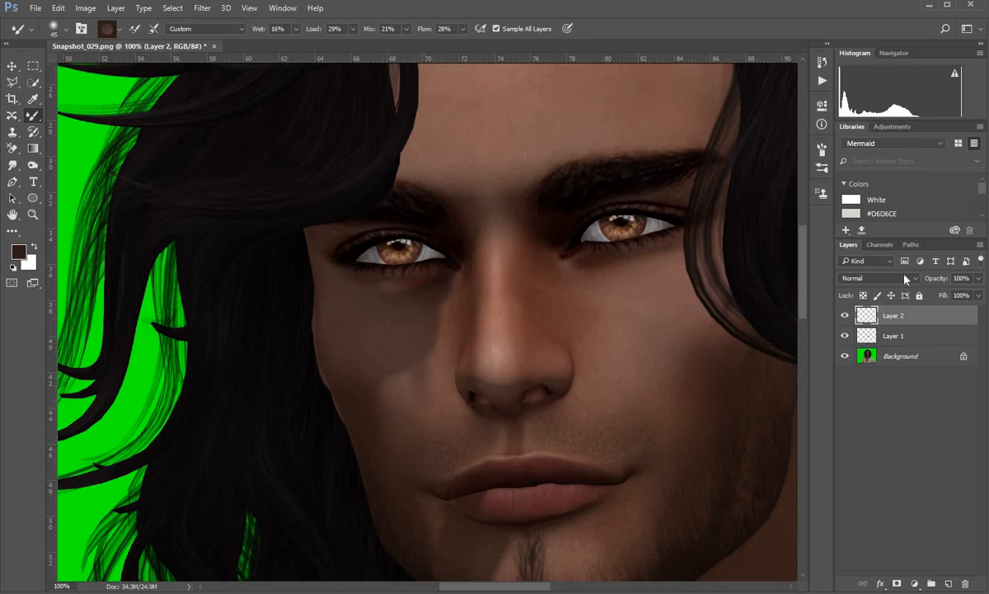
drag(940, 319, 948, 585)
click(948, 585)
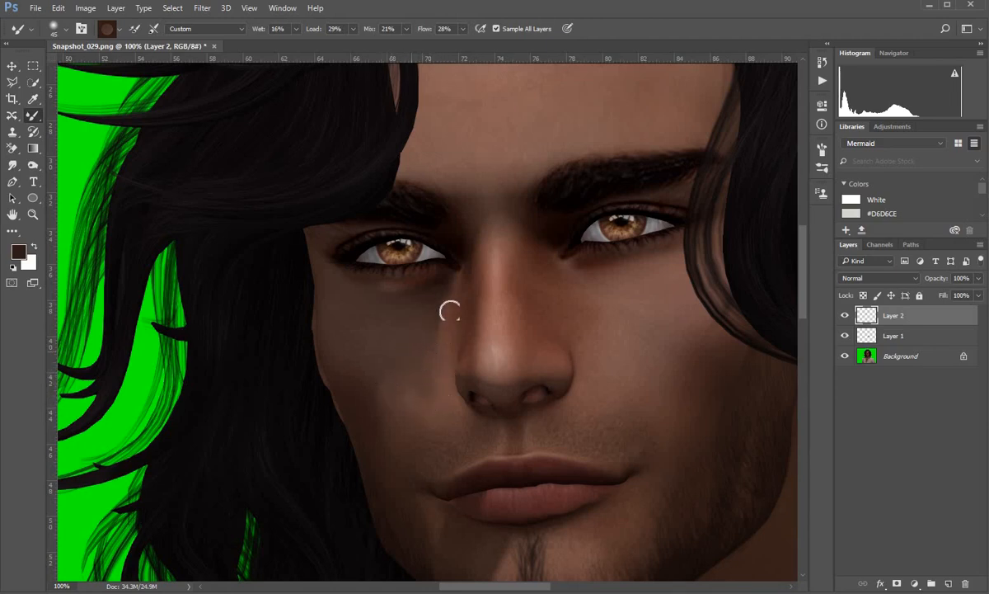
mouse_move(449, 333)
mouse_down()
mouse_move(453, 308)
mouse_move(439, 317)
mouse_up()
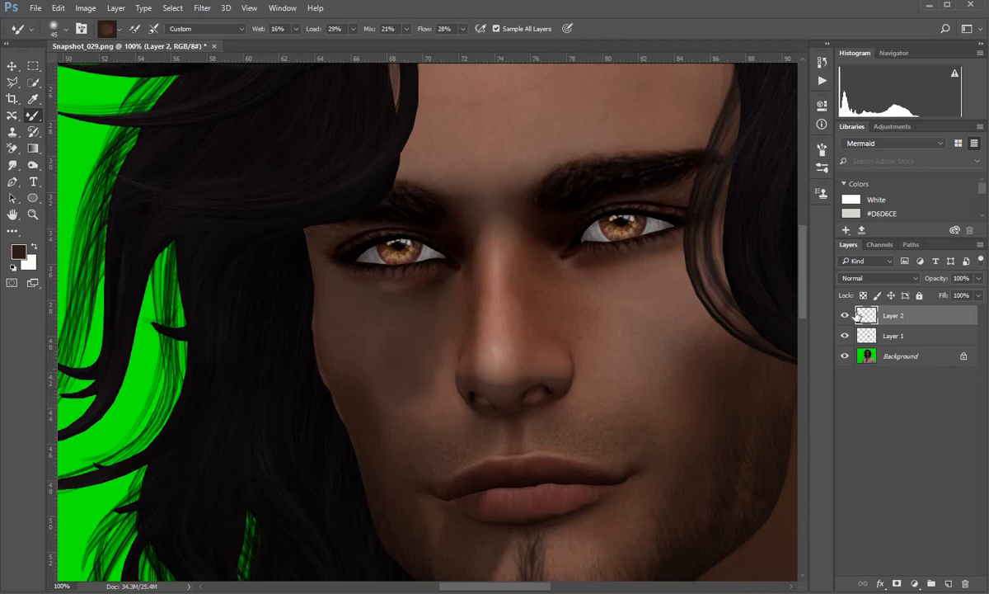
- Clean the Mixer Brush, enable cleaning after each stroke, and replace Layer 2 with a fresh empty layer
click(120, 30)
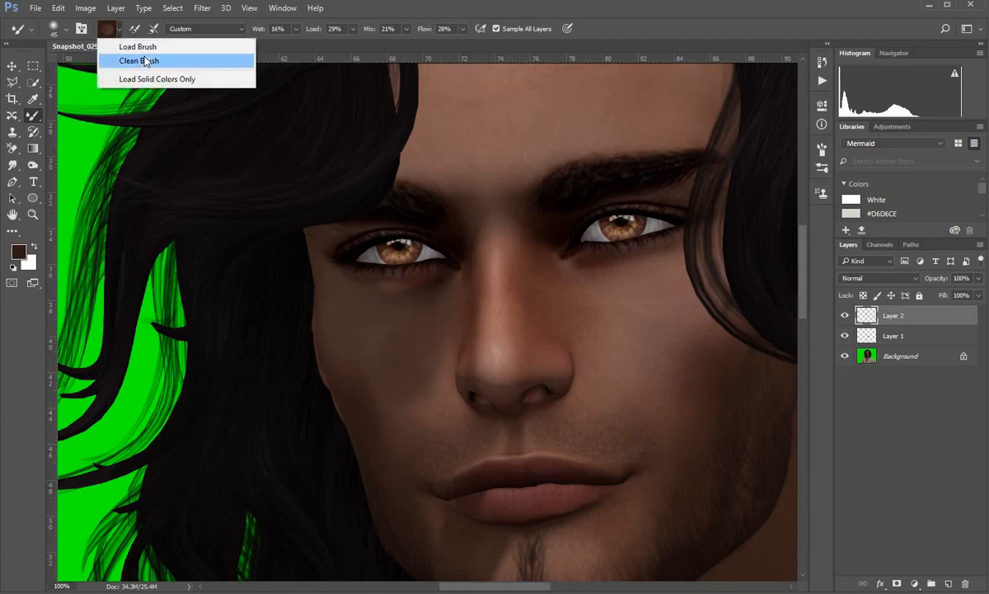
click(145, 62)
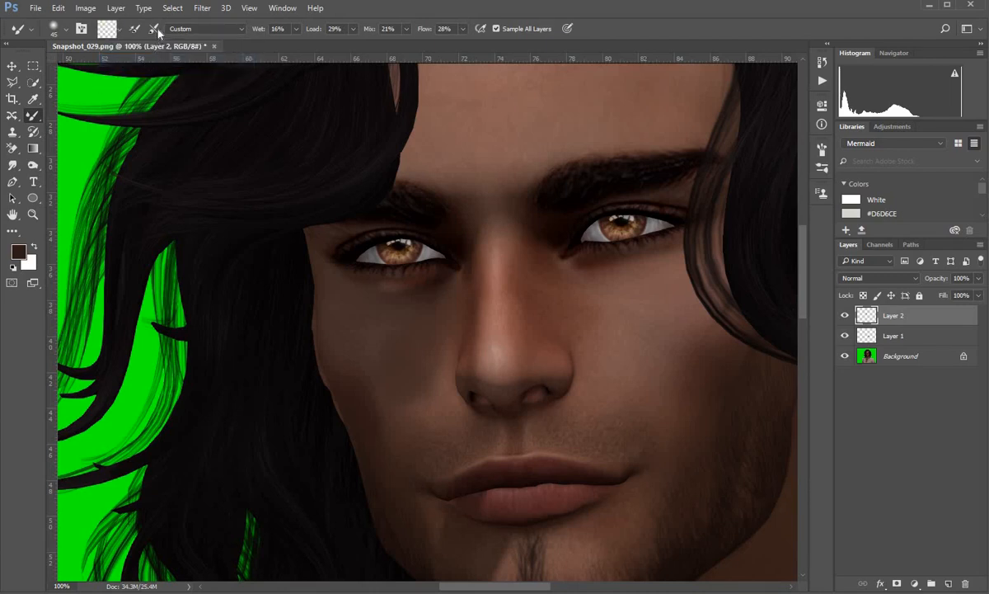
click(155, 29)
mouse_move(969, 343)
mouse_down()
mouse_move(922, 550)
mouse_move(966, 583)
mouse_up()
click(948, 584)
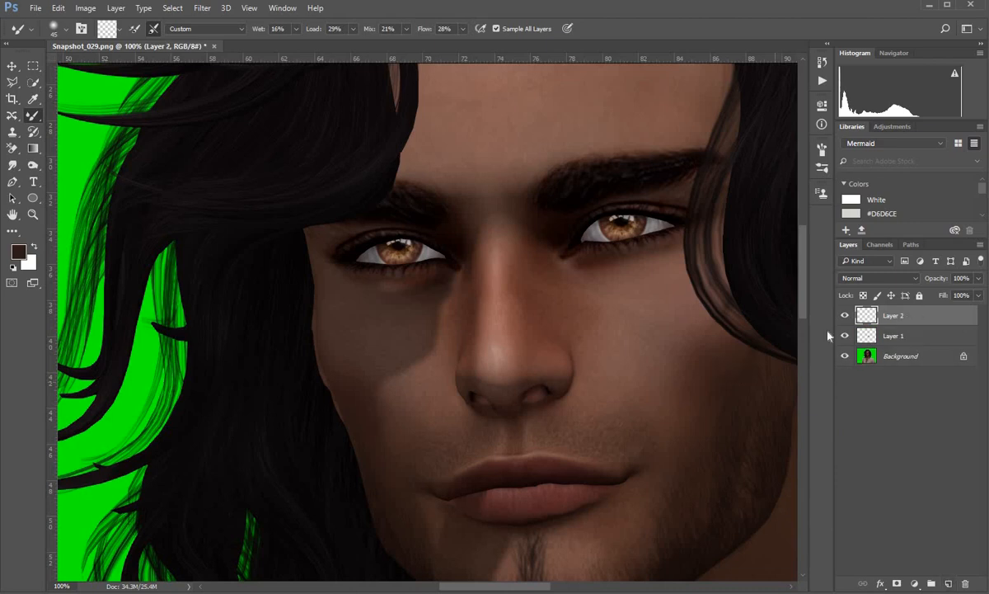
- Blend the hard shadow edge across the cheek and under the eye, reducing the brush to 30 px, and compare with Layer 2 hidden
mouse_move(410, 390)
mouse_down()
mouse_move(438, 360)
mouse_move(438, 321)
mouse_move(426, 376)
mouse_move(426, 332)
mouse_move(411, 373)
mouse_move(419, 333)
mouse_move(401, 381)
mouse_move(406, 361)
mouse_move(394, 364)
mouse_move(390, 390)
mouse_move(410, 361)
mouse_move(399, 382)
mouse_move(410, 374)
mouse_move(394, 362)
mouse_move(393, 401)
mouse_move(400, 359)
mouse_move(418, 373)
mouse_move(449, 293)
mouse_move(446, 321)
mouse_move(455, 271)
mouse_move(436, 401)
mouse_move(413, 394)
mouse_move(423, 363)
mouse_up()
mouse_move(413, 412)
mouse_down()
mouse_move(380, 371)
mouse_move(400, 405)
mouse_move(357, 362)
mouse_move(400, 401)
mouse_move(369, 374)
mouse_move(400, 383)
mouse_move(391, 355)
mouse_move(419, 385)
mouse_move(405, 354)
mouse_move(414, 340)
mouse_move(412, 368)
mouse_move(425, 328)
mouse_move(435, 357)
mouse_move(433, 297)
mouse_move(426, 342)
mouse_move(447, 286)
mouse_move(444, 310)
mouse_move(401, 319)
mouse_move(350, 289)
mouse_move(426, 286)
mouse_move(363, 284)
mouse_move(323, 302)
mouse_move(353, 326)
mouse_up()
key(bracketleft)
key(bracketleft)
key(bracketleft)
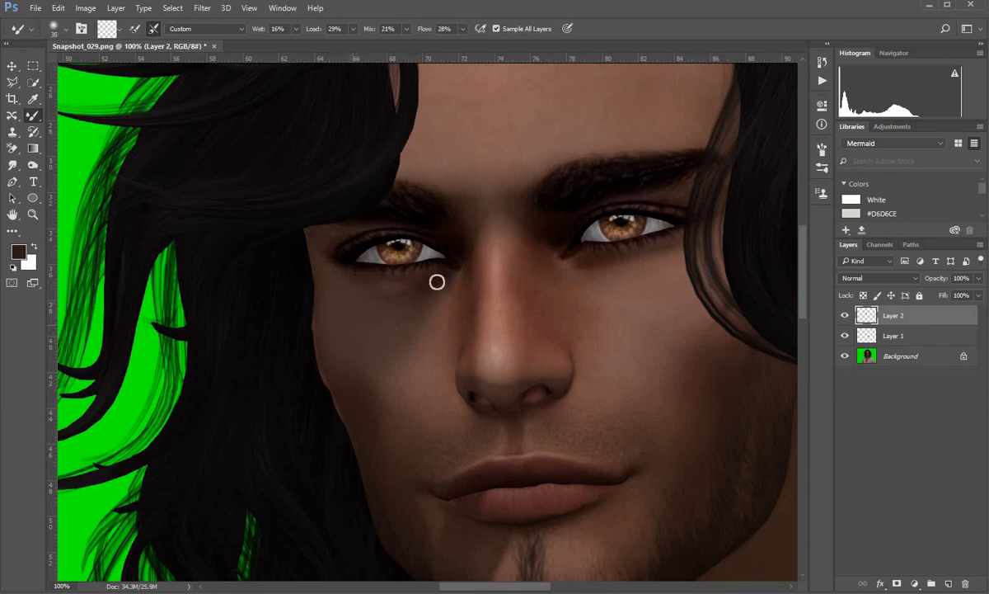
mouse_move(435, 283)
mouse_down()
mouse_move(348, 284)
mouse_move(406, 287)
mouse_move(357, 294)
mouse_move(404, 295)
mouse_move(357, 308)
mouse_move(465, 351)
mouse_move(441, 278)
mouse_move(446, 300)
mouse_move(448, 268)
mouse_move(450, 296)
mouse_move(438, 273)
mouse_move(463, 289)
mouse_move(446, 280)
mouse_move(425, 288)
mouse_move(458, 278)
mouse_move(438, 282)
mouse_move(452, 276)
mouse_move(412, 315)
mouse_move(439, 305)
mouse_move(395, 321)
mouse_move(433, 323)
mouse_move(387, 341)
mouse_move(431, 324)
mouse_move(393, 342)
mouse_move(381, 354)
mouse_move(405, 350)
mouse_move(384, 363)
mouse_move(400, 362)
mouse_move(371, 379)
mouse_move(403, 369)
mouse_move(395, 407)
mouse_move(402, 394)
mouse_move(368, 368)
mouse_move(392, 388)
mouse_move(403, 359)
mouse_move(425, 355)
mouse_move(399, 330)
mouse_move(426, 330)
mouse_move(412, 310)
mouse_move(425, 303)
mouse_move(408, 289)
mouse_move(435, 291)
mouse_move(411, 296)
mouse_move(390, 386)
mouse_move(342, 360)
mouse_move(382, 401)
mouse_move(354, 369)
mouse_move(374, 393)
mouse_move(385, 381)
mouse_move(369, 373)
mouse_move(389, 369)
mouse_move(362, 365)
mouse_move(401, 345)
mouse_up()
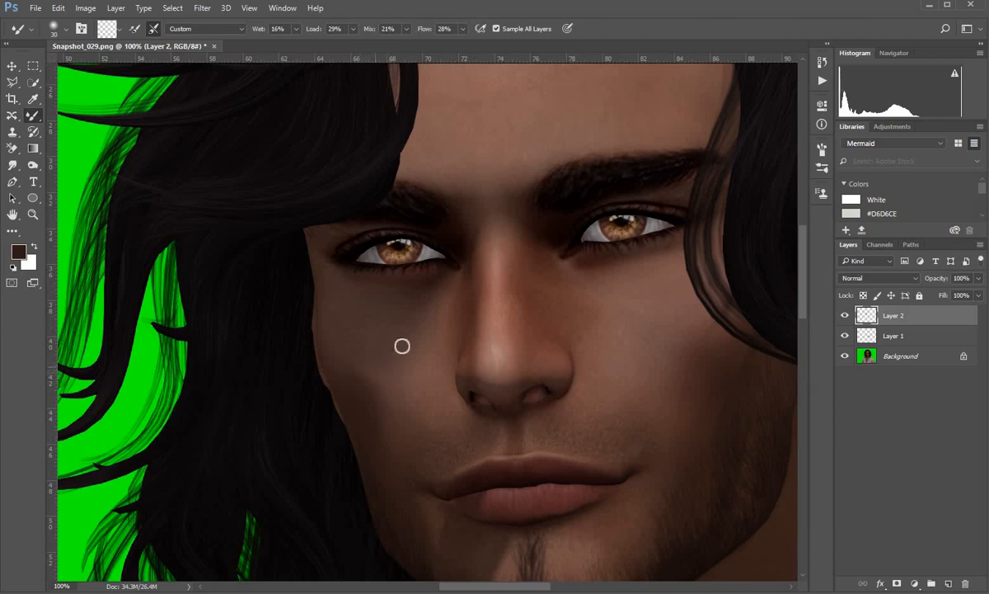
click(845, 315)
click(845, 315)
- Add an empty layer above Layer 2 for the hairline and set the Smudge tool to sample all layers
scroll(467, 341, up, 5)
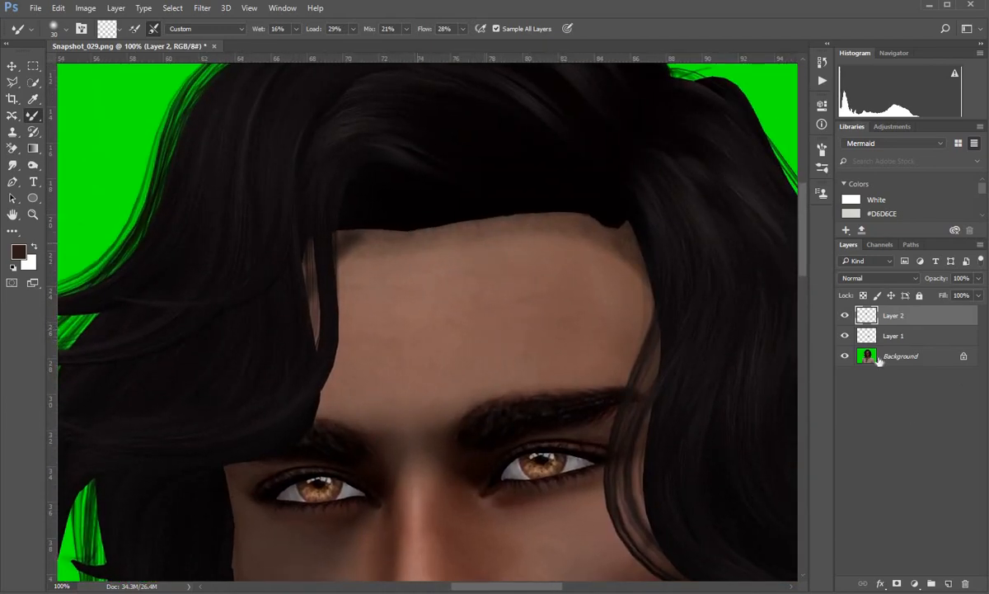
click(947, 584)
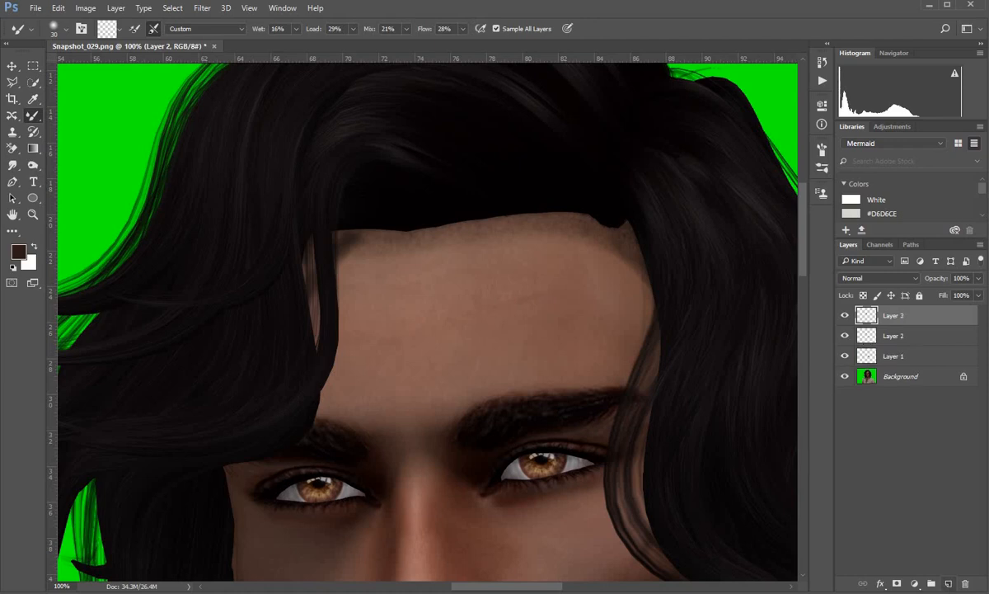
click(12, 167)
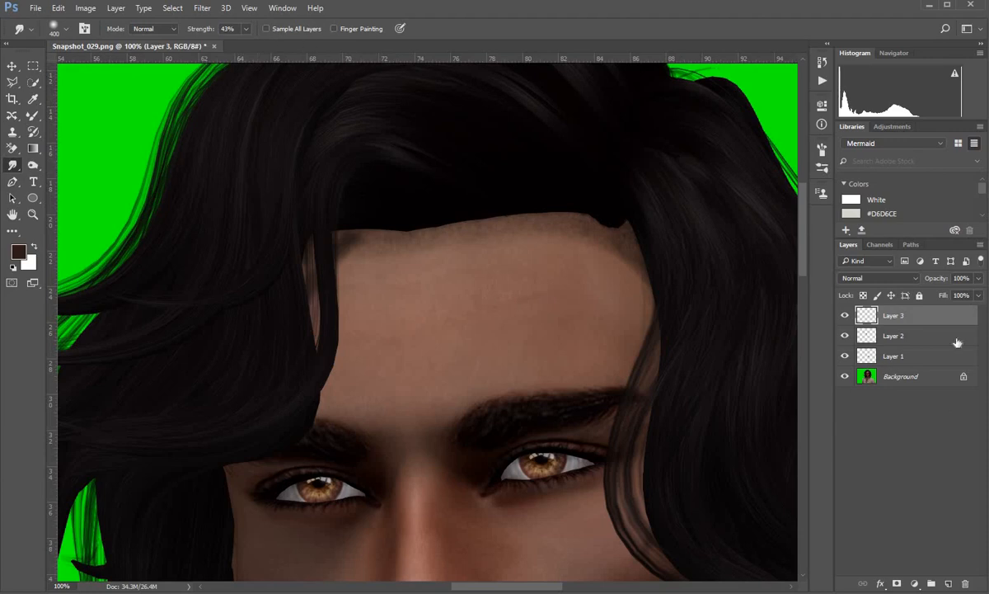
click(267, 30)
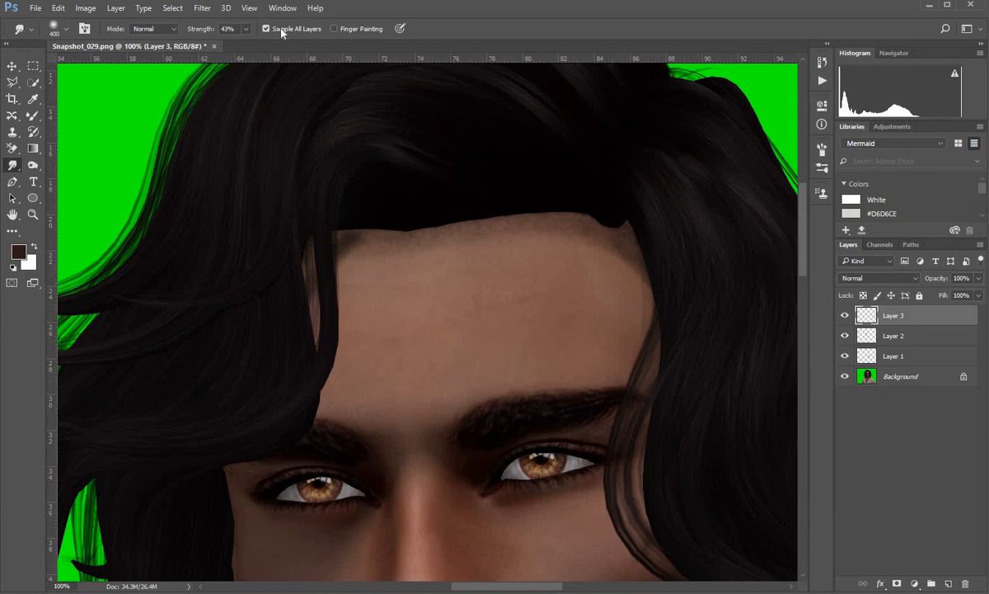
- Choose the 95 px brush tip made of four separate dots for the Smudge tool
click(67, 30)
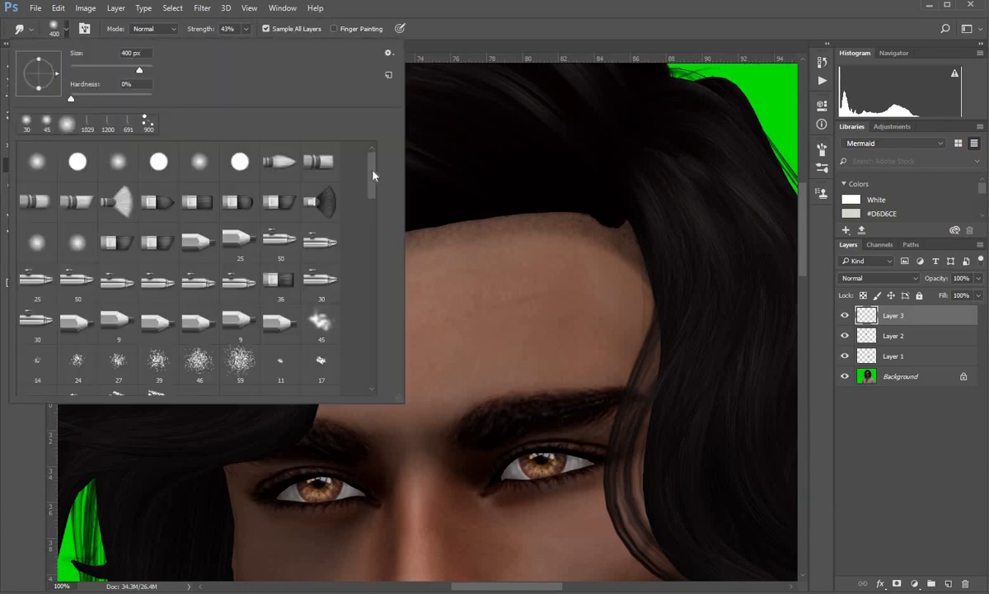
mouse_move(373, 175)
mouse_down()
mouse_move(370, 340)
mouse_move(374, 287)
mouse_up()
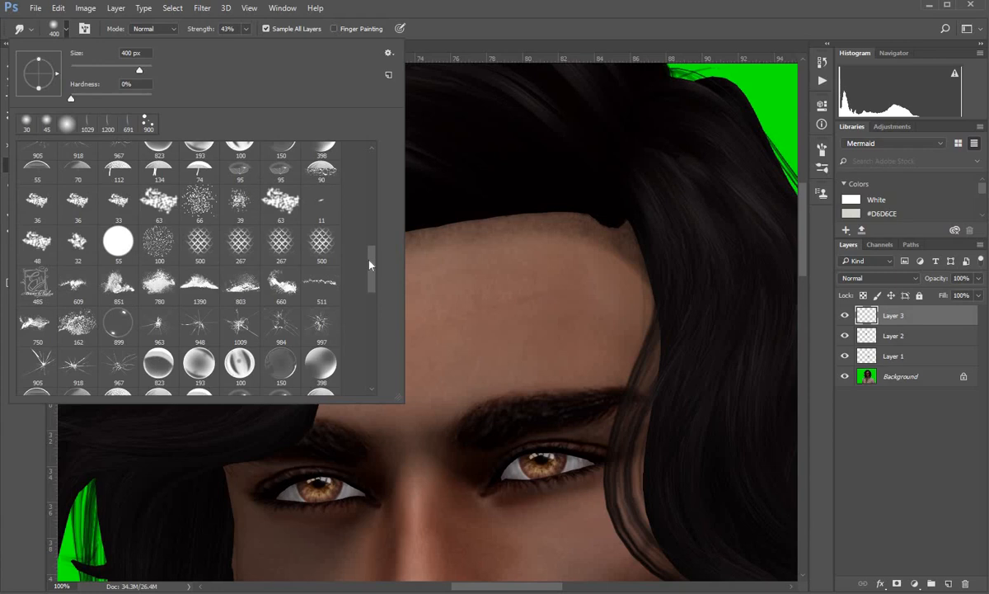
mouse_move(371, 349)
mouse_down()
mouse_move(376, 382)
mouse_move(371, 326)
mouse_move(378, 371)
mouse_up()
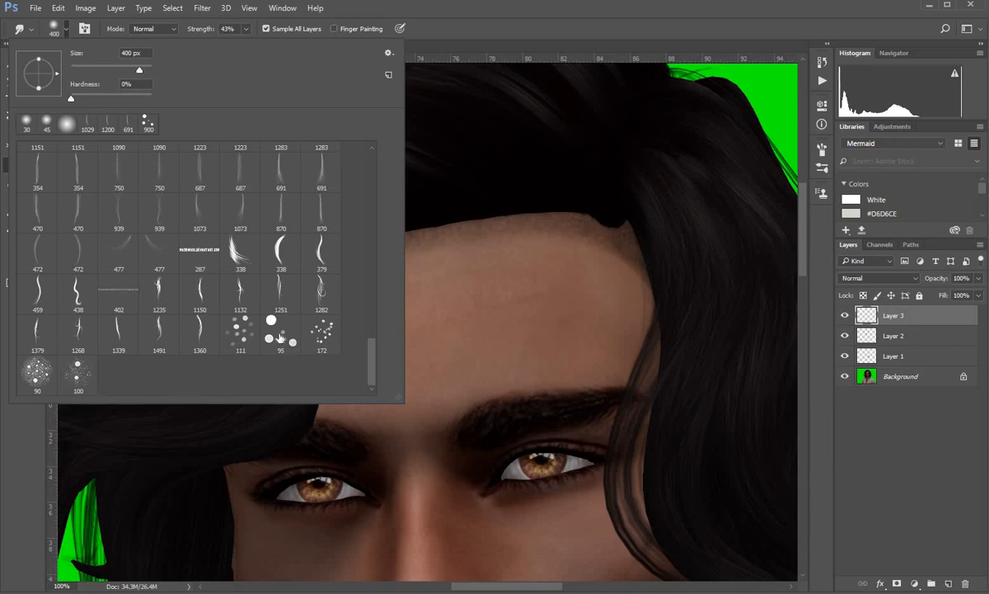
click(279, 337)
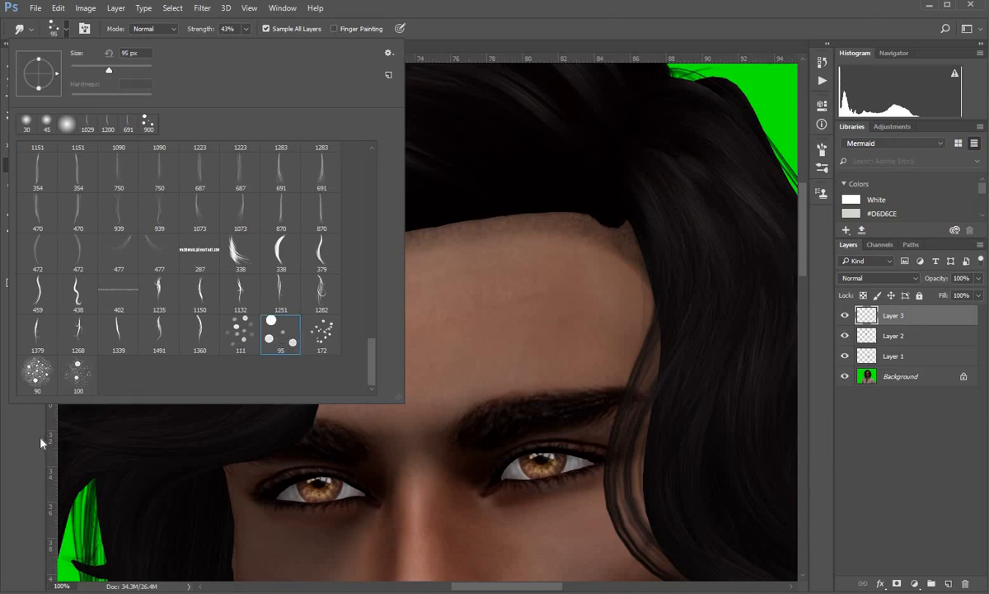
click(473, 297)
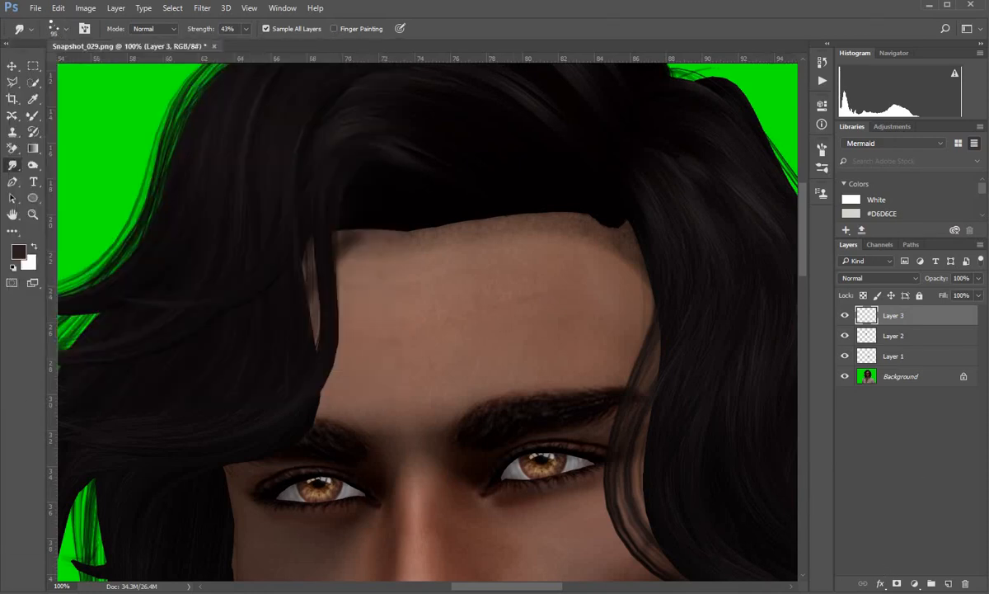
- Set up the Brush tool with 100% opacity, 100% flow and the same 95 px dotted tip
click(37, 118)
click(85, 117)
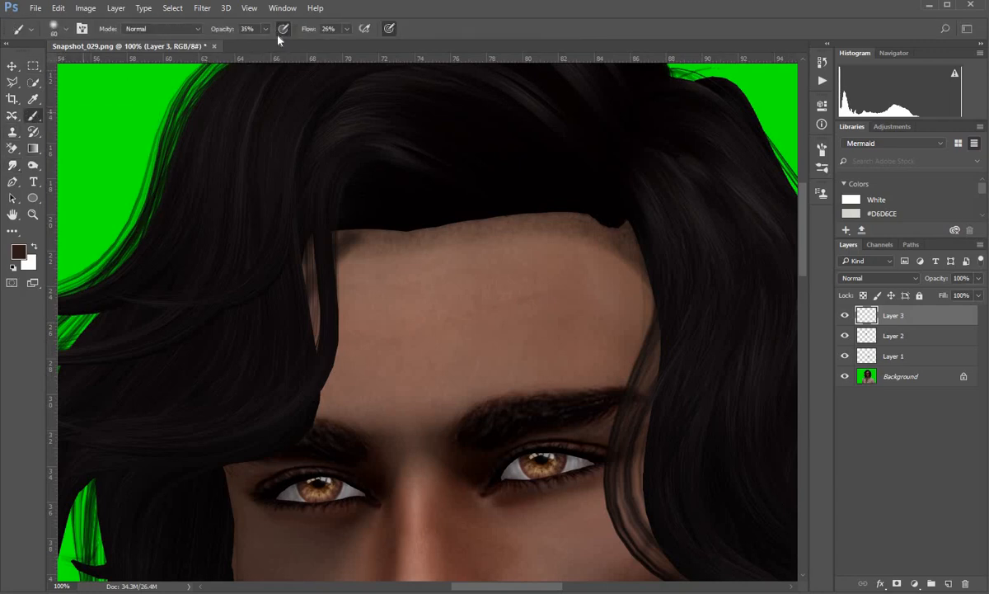
click(266, 30)
click(346, 29)
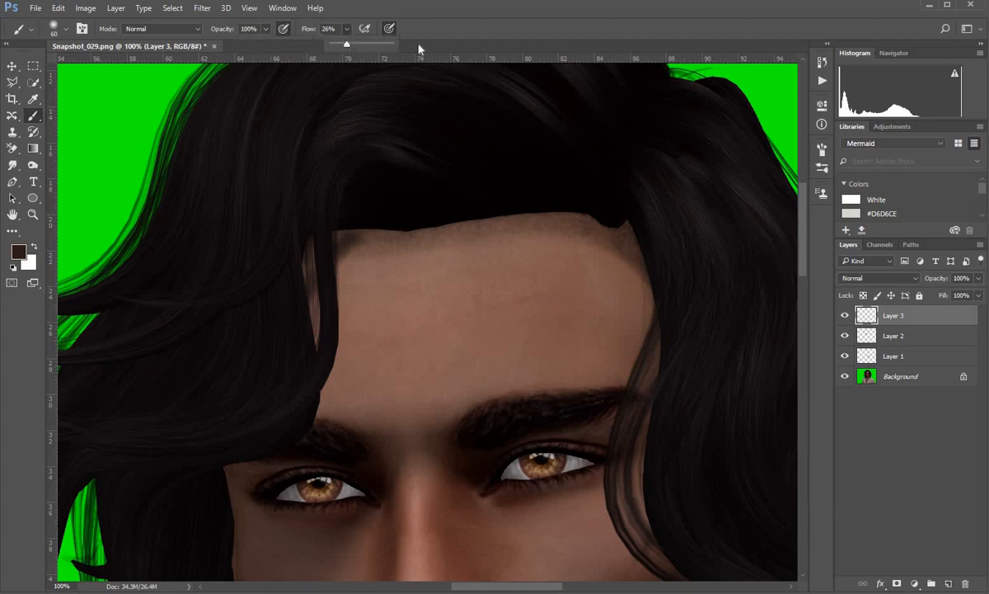
drag(347, 44, 419, 46)
click(69, 31)
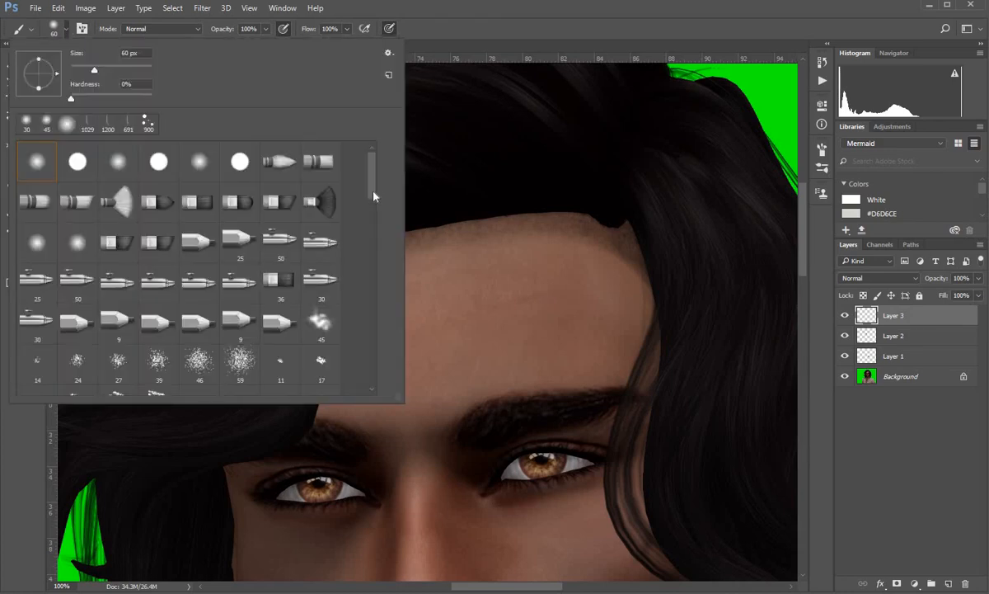
scroll(379, 346, down, 15)
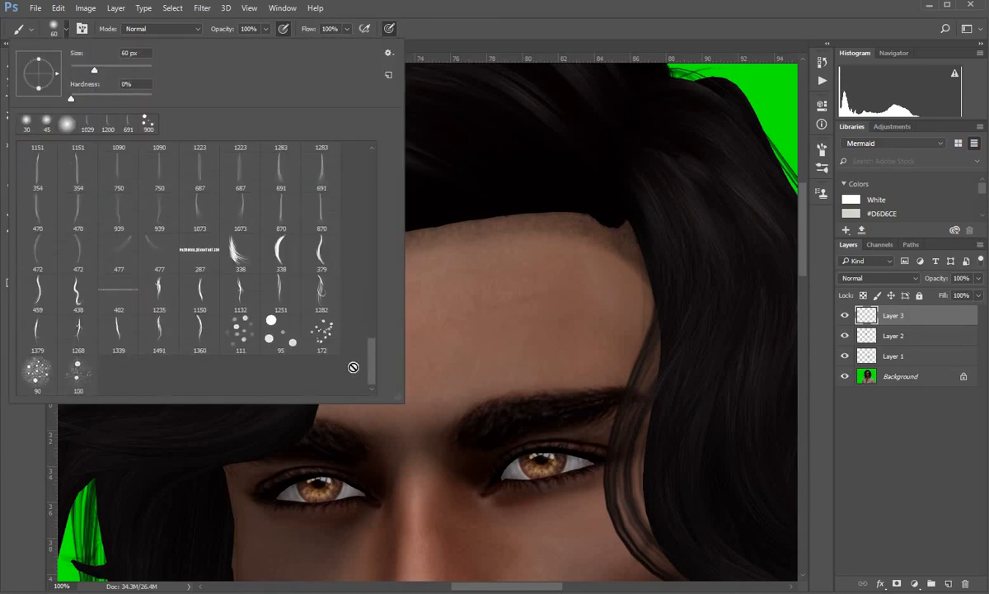
click(276, 332)
click(490, 316)
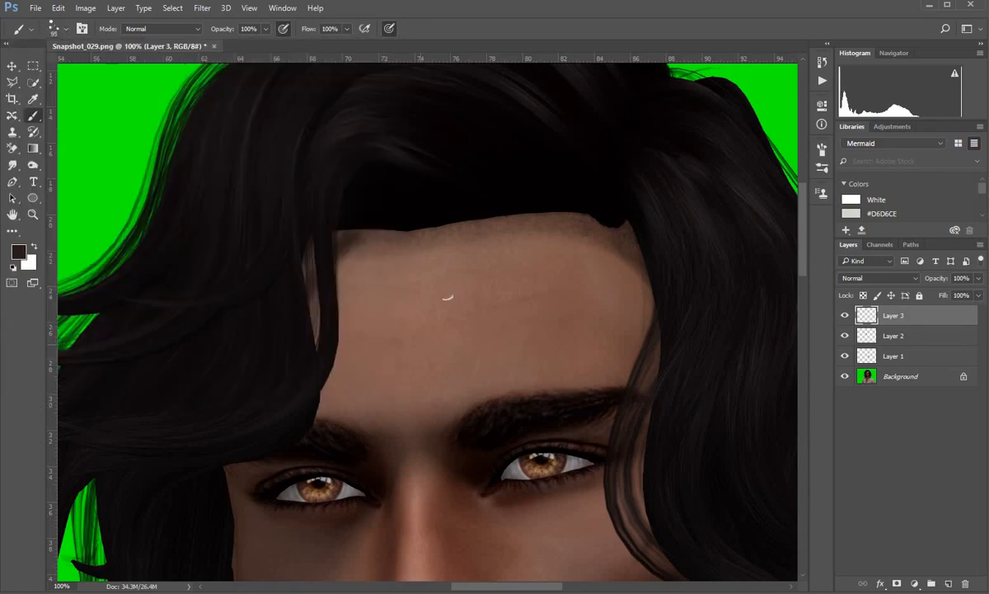
- Stamp the dotted tip on the forehead to preview its pattern, and undo the test marks
click(463, 310)
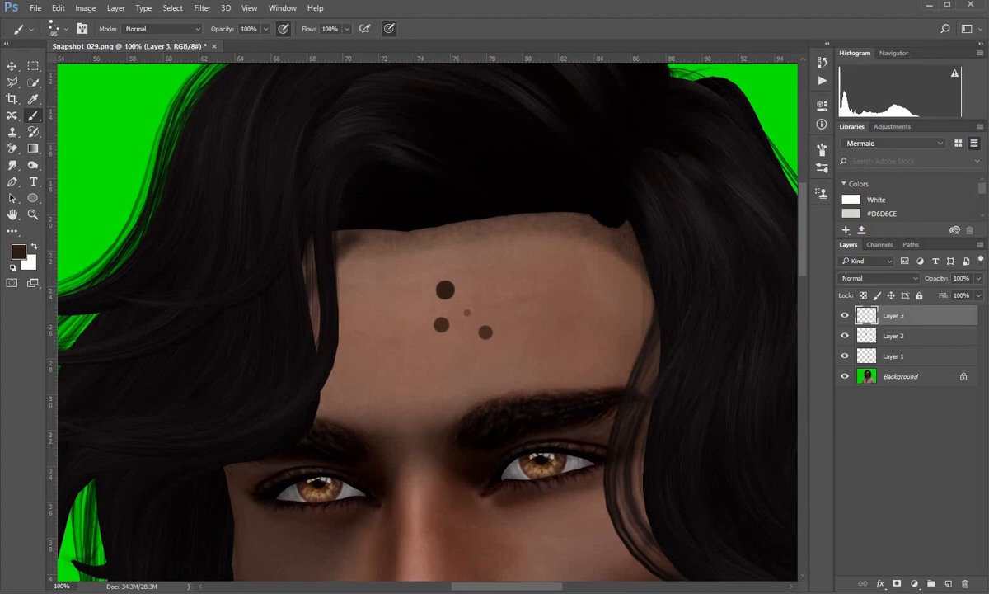
key(ctrl+z)
click(437, 294)
key(ctrl+z)
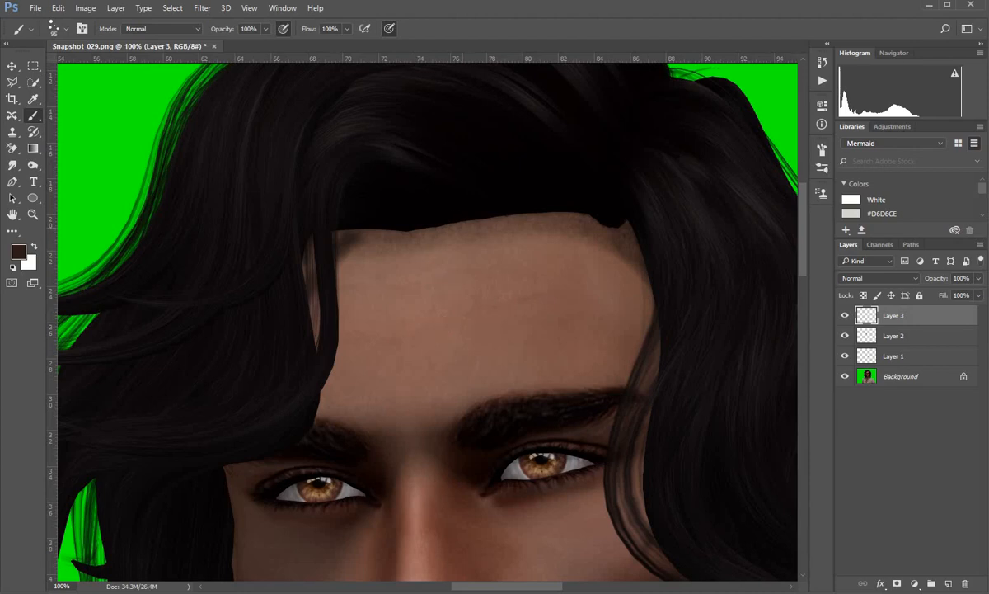
- Return to the Smudge tool, shrink the dotted tip to 20 px and pull hair strands over the right part of the forehead hairline
click(13, 167)
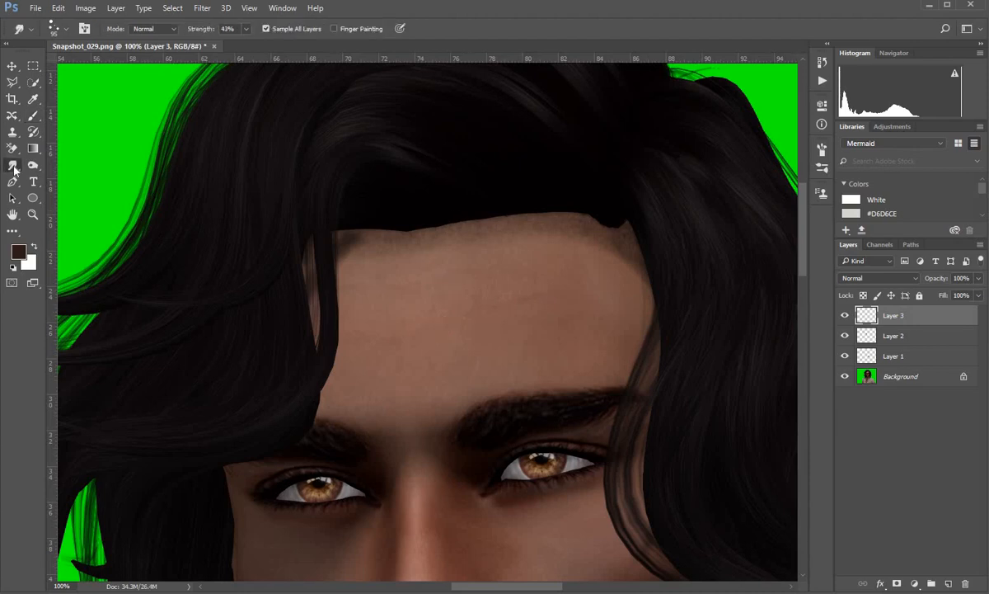
right_click(14, 169)
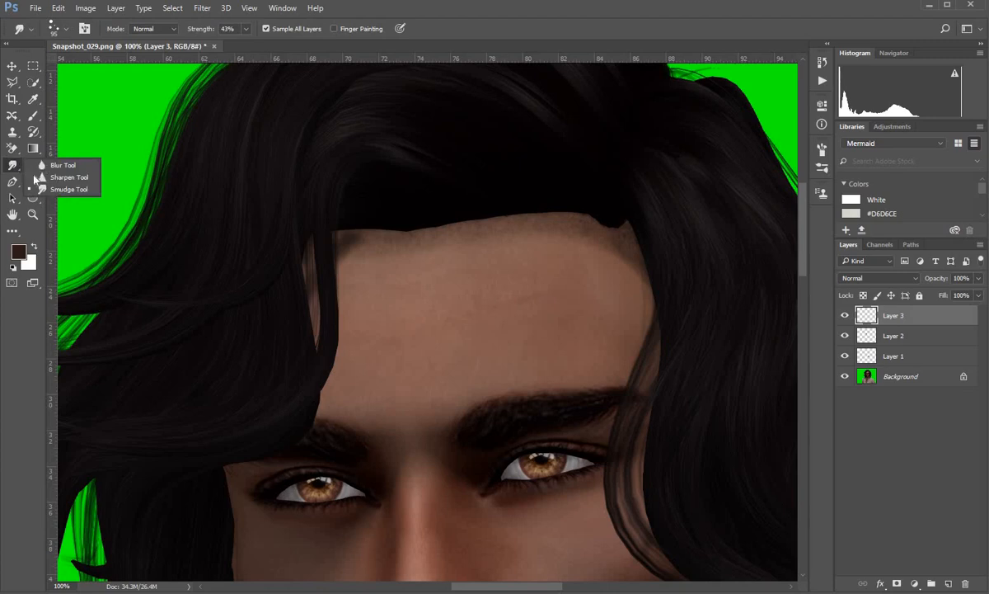
click(73, 189)
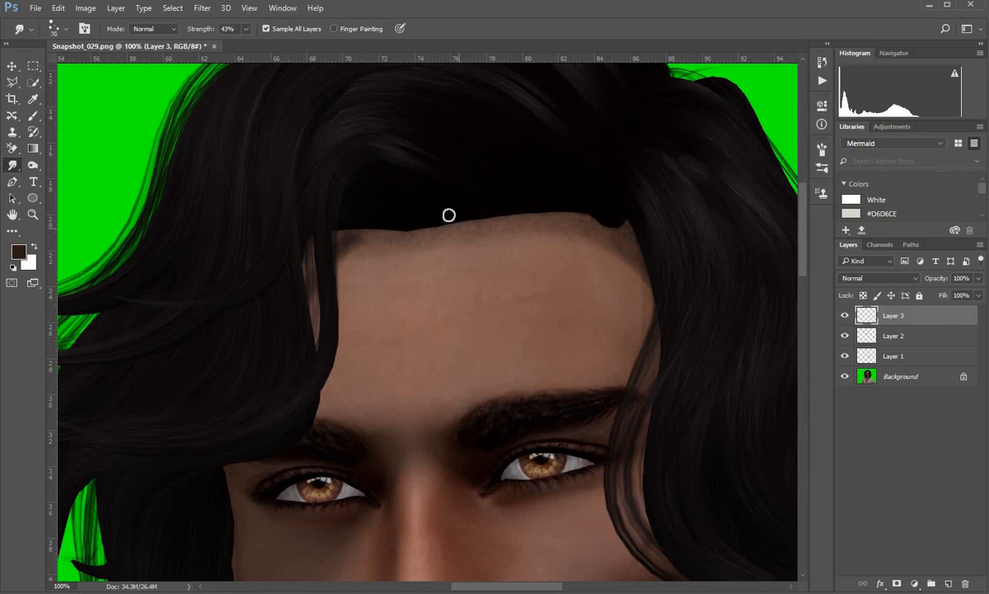
key(bracketleft)
key(bracketleft)
key(bracketleft)
key(bracketleft)
drag(621, 215, 639, 237)
mouse_move(500, 209)
mouse_down()
mouse_move(508, 223)
mouse_move(496, 233)
mouse_move(486, 223)
mouse_move(508, 236)
mouse_move(530, 223)
mouse_move(564, 227)
mouse_move(550, 222)
mouse_move(579, 239)
mouse_move(587, 221)
mouse_up()
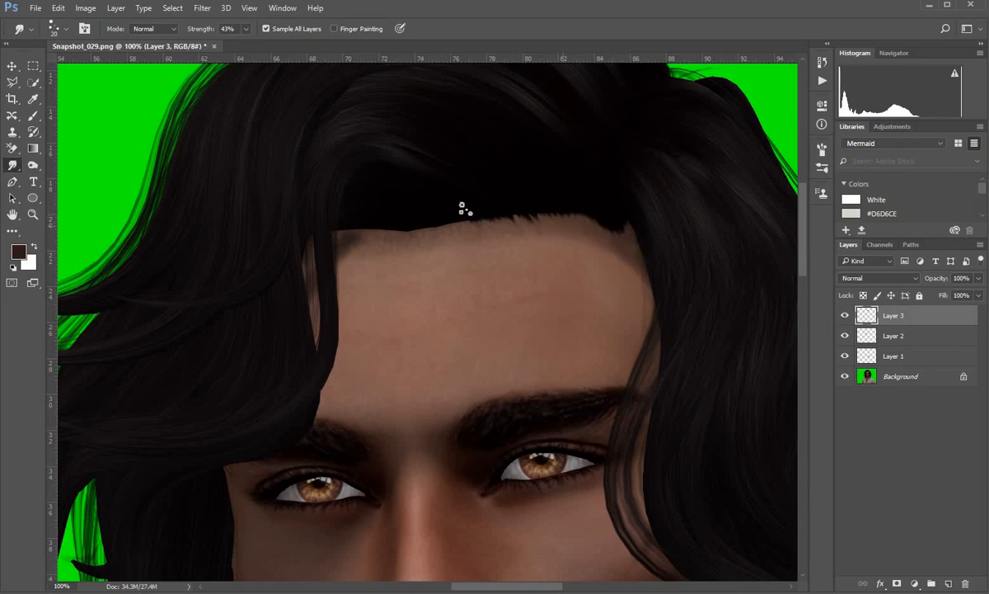
- Smudge the rest of the hairline into short strands across the forehead, raising the strength to 66%
mouse_move(465, 209)
mouse_down()
mouse_move(474, 249)
mouse_move(453, 214)
mouse_move(462, 240)
mouse_move(444, 217)
mouse_move(461, 250)
mouse_move(439, 216)
mouse_move(453, 248)
mouse_move(438, 219)
mouse_move(443, 237)
mouse_move(426, 222)
mouse_move(430, 239)
mouse_move(421, 220)
mouse_move(433, 261)
mouse_up()
mouse_move(415, 224)
mouse_down()
mouse_move(421, 268)
mouse_move(401, 252)
mouse_up()
mouse_move(379, 217)
mouse_down()
mouse_move(389, 257)
mouse_move(359, 221)
mouse_move(371, 248)
mouse_move(354, 224)
mouse_move(353, 245)
mouse_move(352, 224)
mouse_move(344, 238)
mouse_move(367, 219)
mouse_move(388, 251)
mouse_move(369, 220)
mouse_move(378, 265)
mouse_move(364, 228)
mouse_move(407, 226)
mouse_move(426, 242)
mouse_move(436, 221)
mouse_move(476, 255)
mouse_up()
mouse_move(462, 214)
mouse_down()
mouse_move(480, 233)
mouse_move(613, 230)
mouse_up()
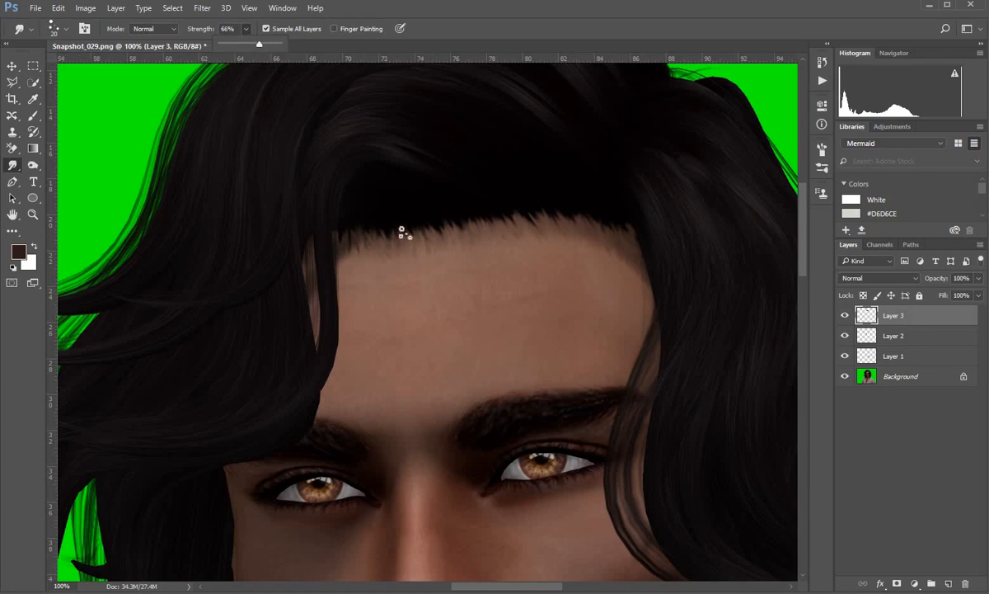
- Refine the hairline strands across the forehead, varying the tip between 10 and 25 px and setting the strength to 83%, and finally 55%
key(bracketleft)
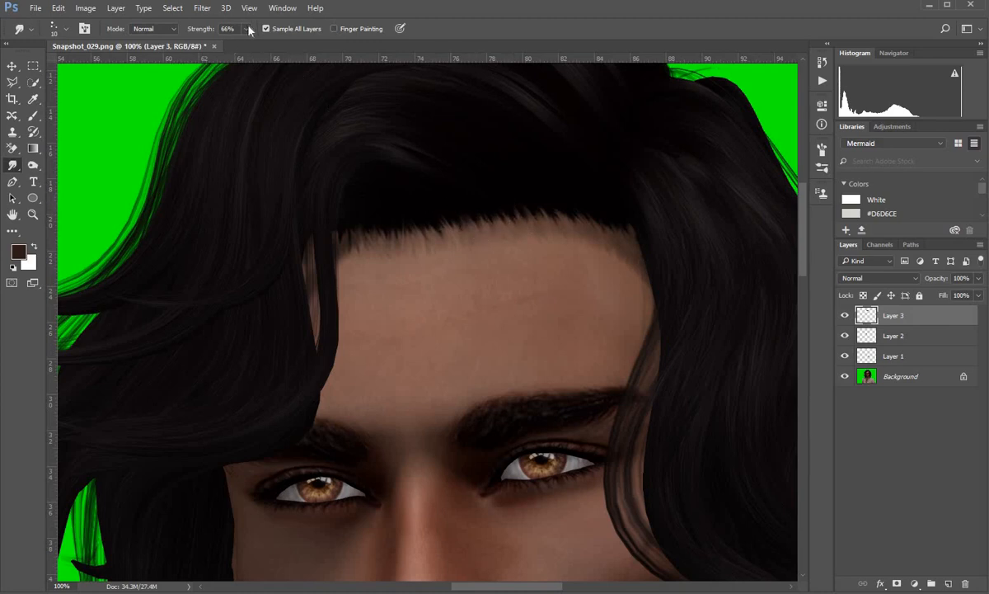
drag(245, 44, 255, 44)
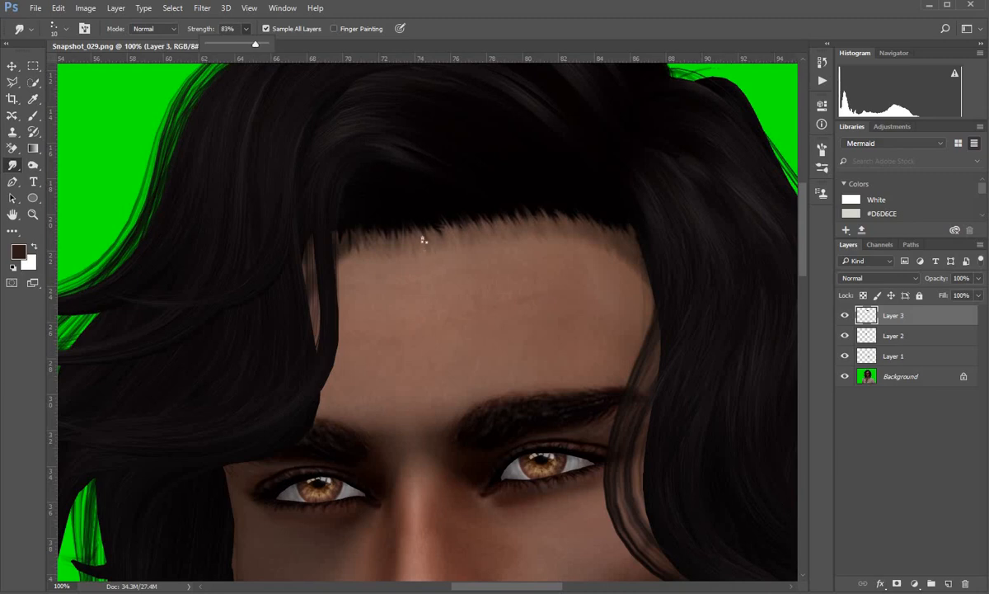
key(bracketright)
key(bracketright)
key(bracketright)
mouse_move(363, 218)
mouse_down()
mouse_move(377, 242)
mouse_move(422, 244)
mouse_up()
click(230, 46)
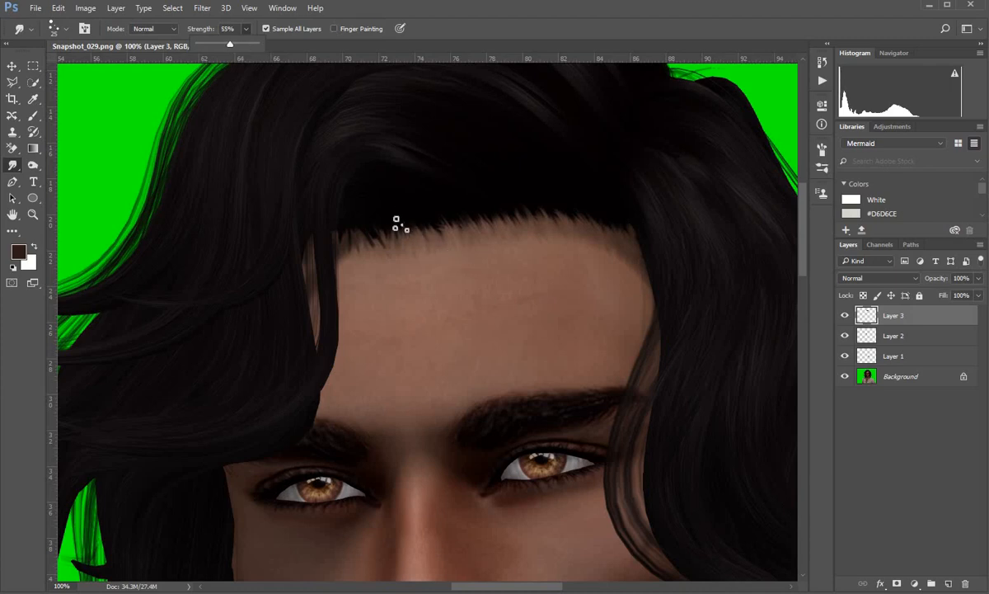
mouse_move(394, 218)
mouse_down()
mouse_move(404, 255)
mouse_move(399, 226)
mouse_move(413, 219)
mouse_move(437, 240)
mouse_move(449, 216)
mouse_move(488, 244)
mouse_move(485, 214)
mouse_move(512, 233)
mouse_move(527, 213)
mouse_move(575, 230)
mouse_up()
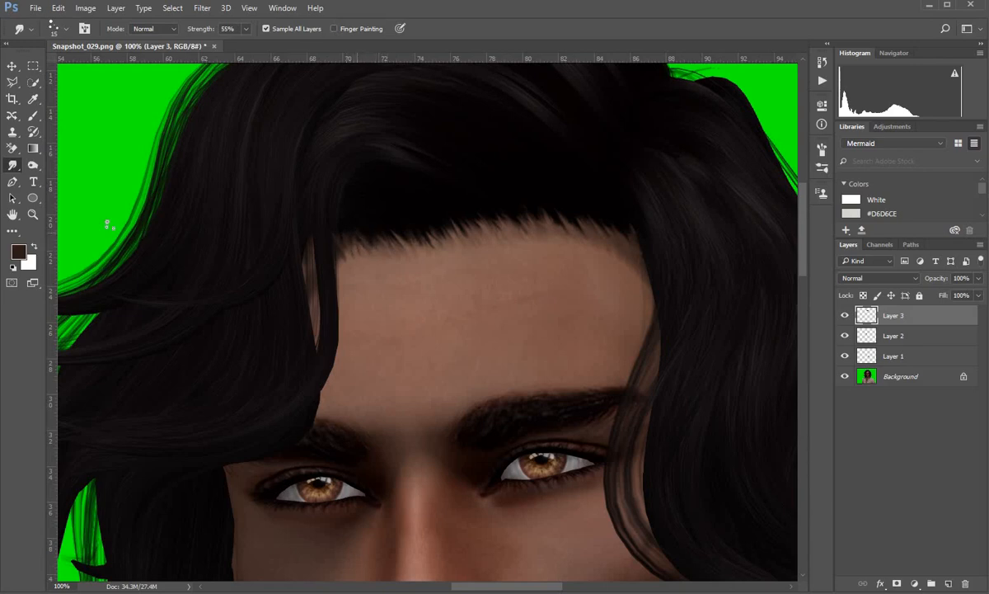
- Check the softened hairline on the whole portrait at 33.3% zoom
click(34, 217)
alt+click(370, 286)
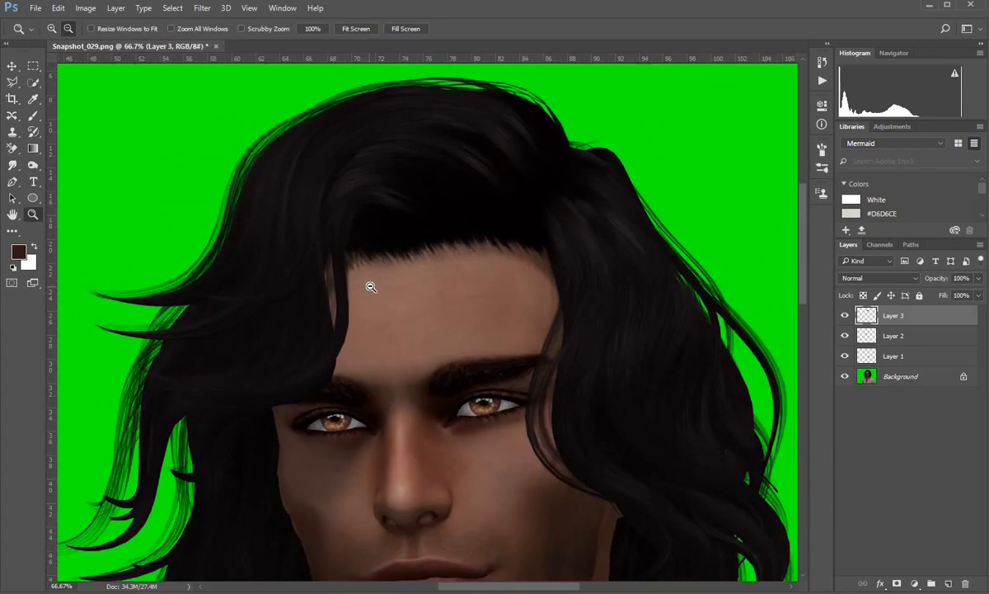
alt+click(369, 286)
alt+click(463, 402)
alt+click(503, 397)
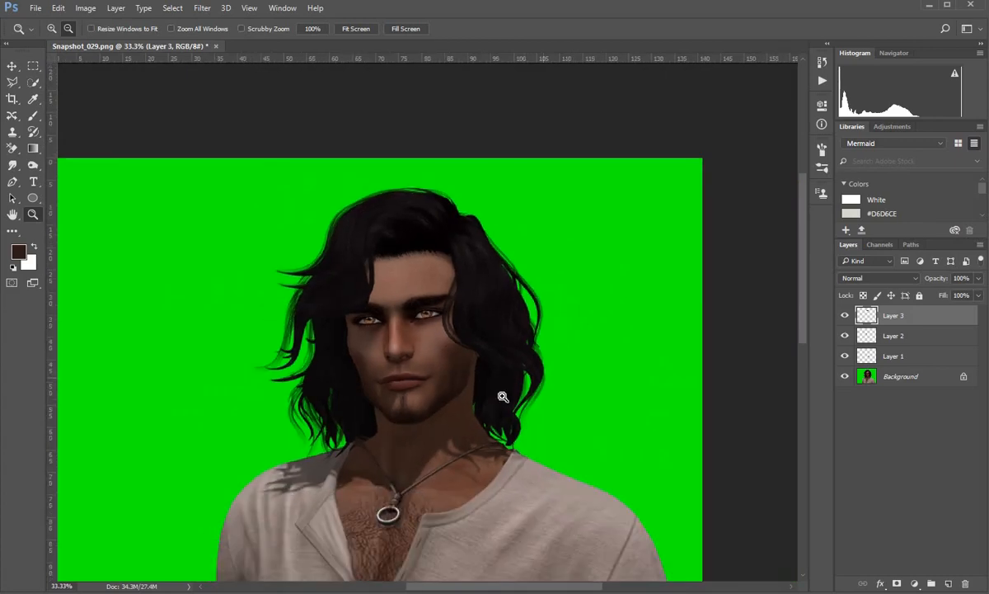
- Compare the portrait with and without the retouching by hiding and showing Layer 3, Layer 2 and Layer 1
click(845, 316)
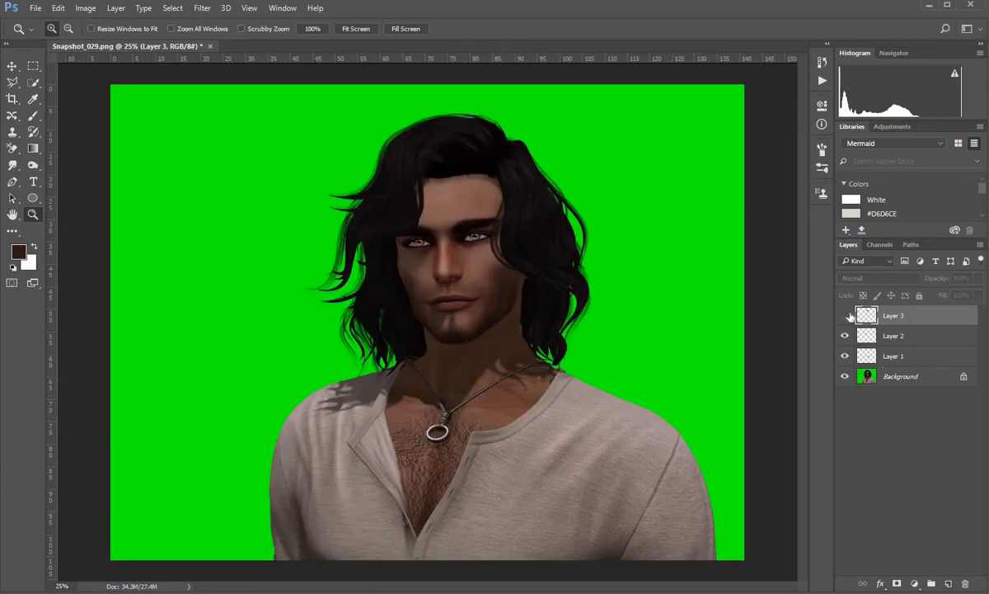
click(845, 316)
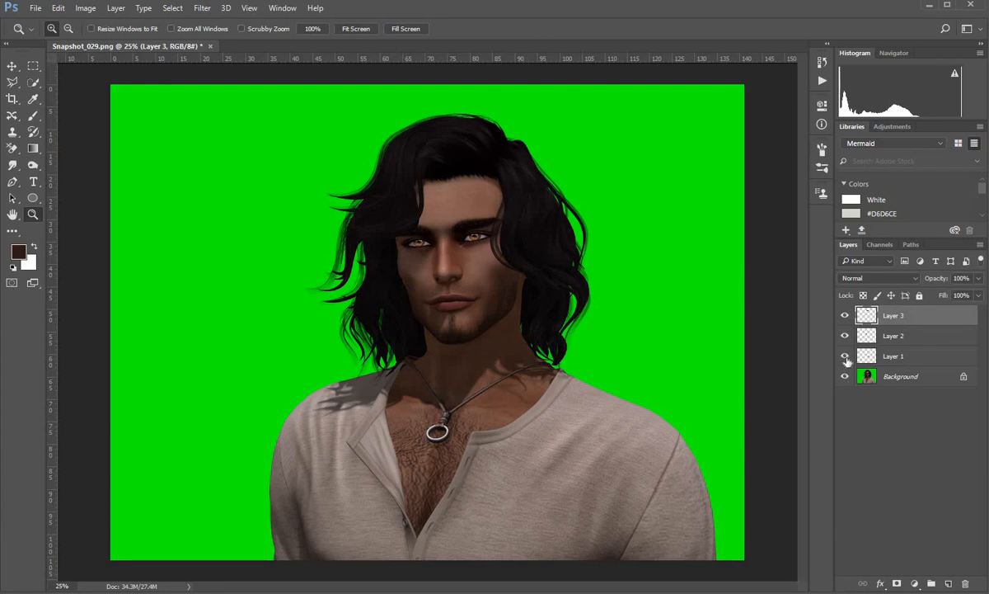
click(845, 315)
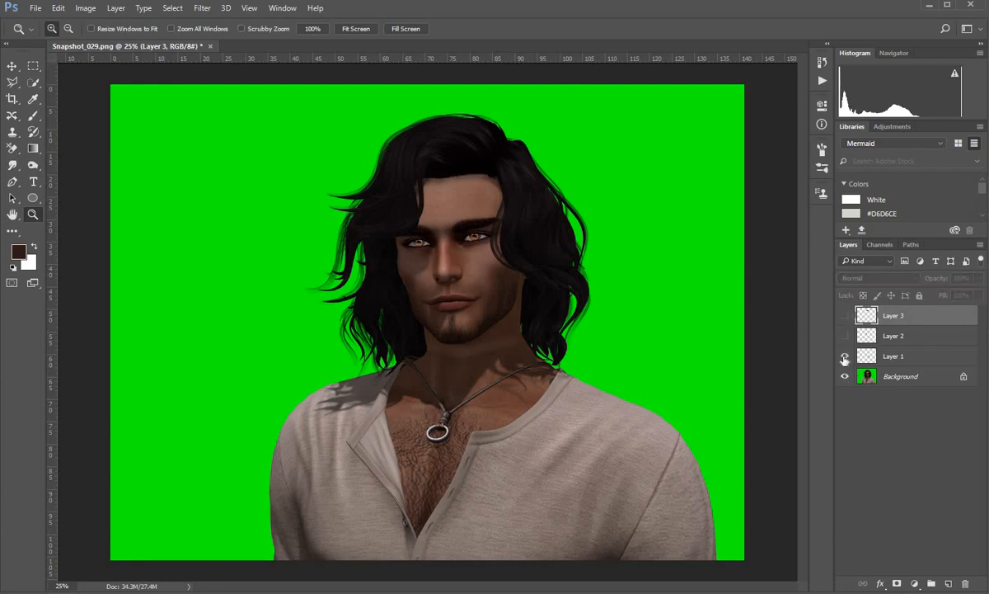
click(845, 356)
click(846, 317)
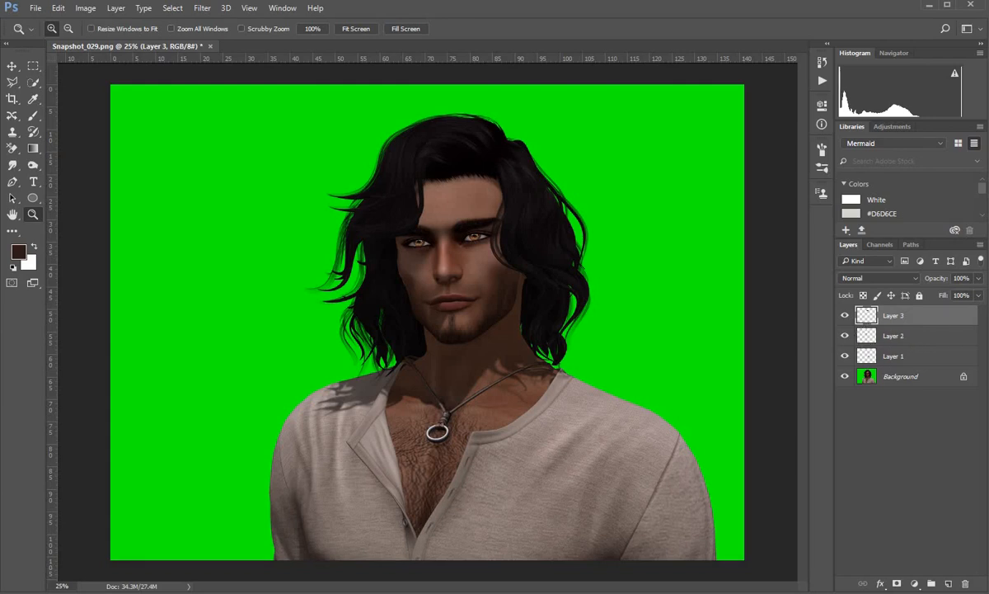
- Select Layer 2, check its effect by toggling its visibility, and get the Mixer Brush ready for close work on the face
click(860, 340)
click(845, 336)
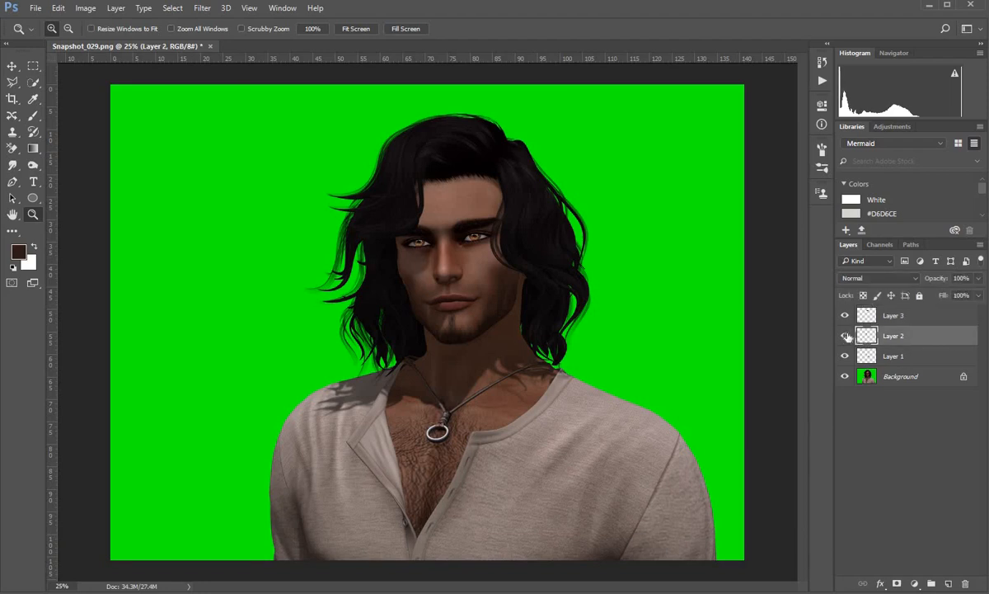
click(844, 336)
click(33, 115)
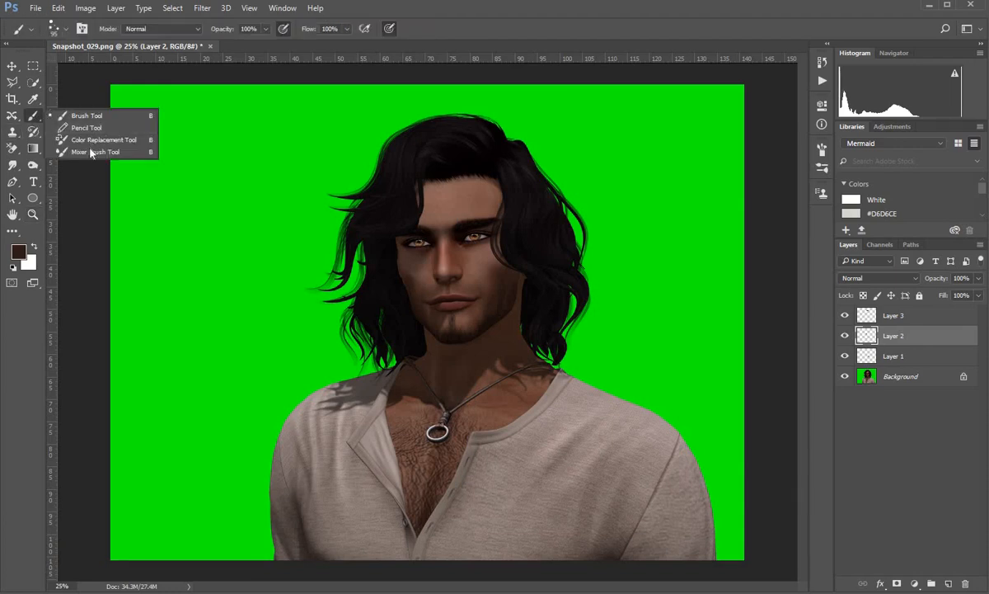
click(93, 152)
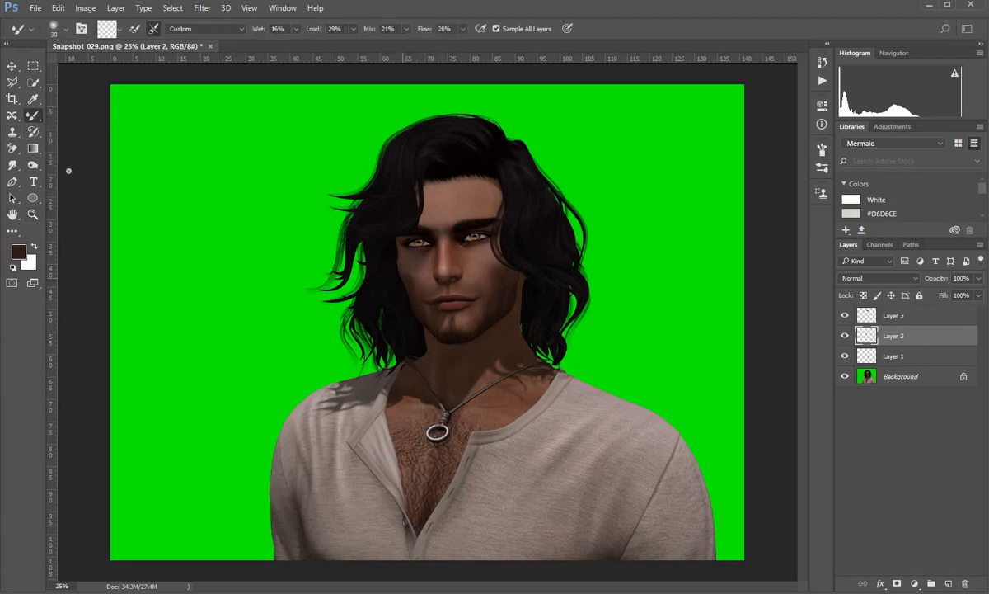
click(33, 215)
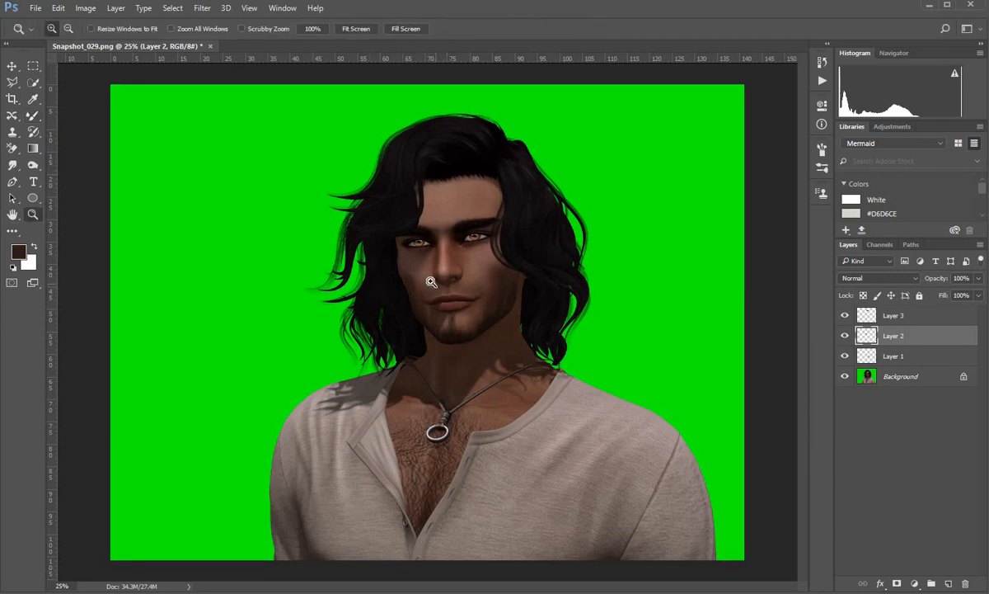
click(431, 281)
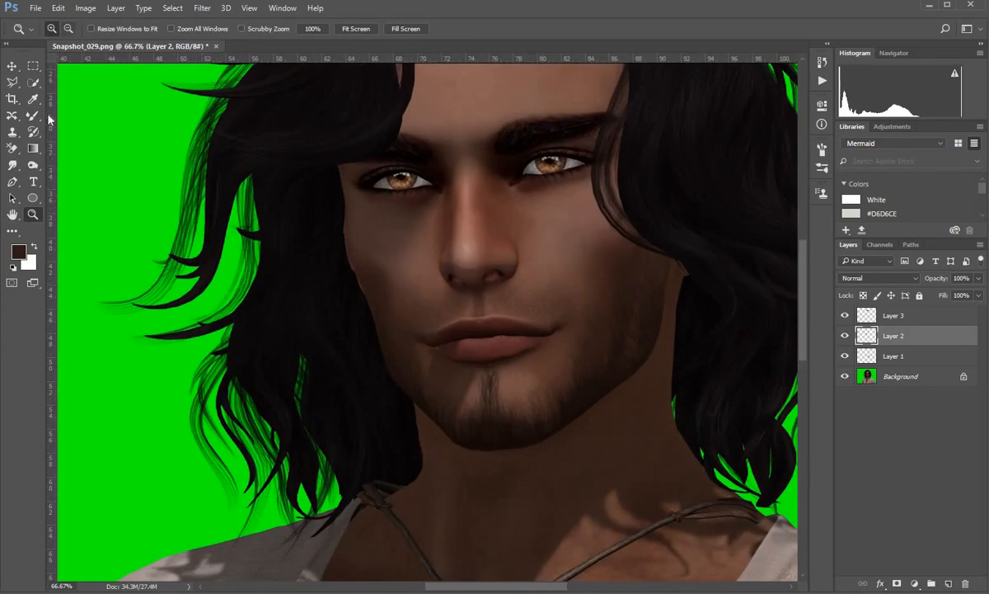
- Switch to the regular Brush tool and choose the first soft round tip from the brush presets
click(31, 116)
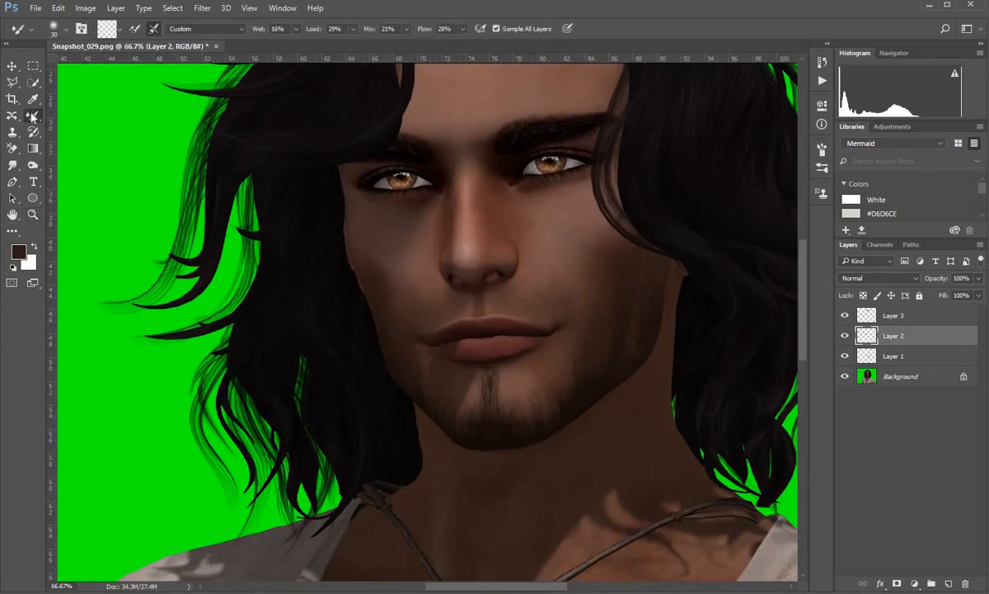
right_click(32, 116)
click(74, 110)
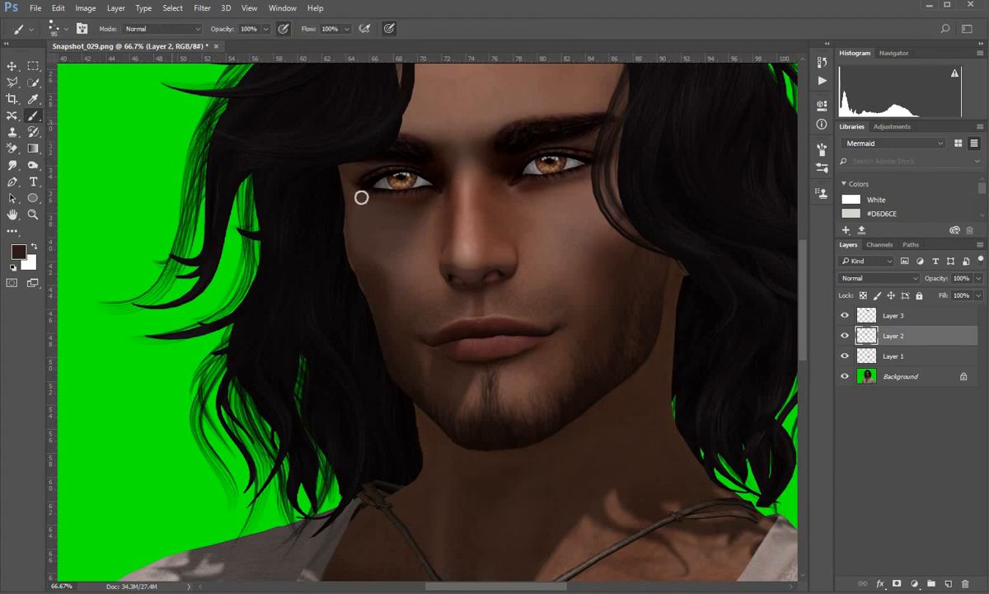
click(66, 27)
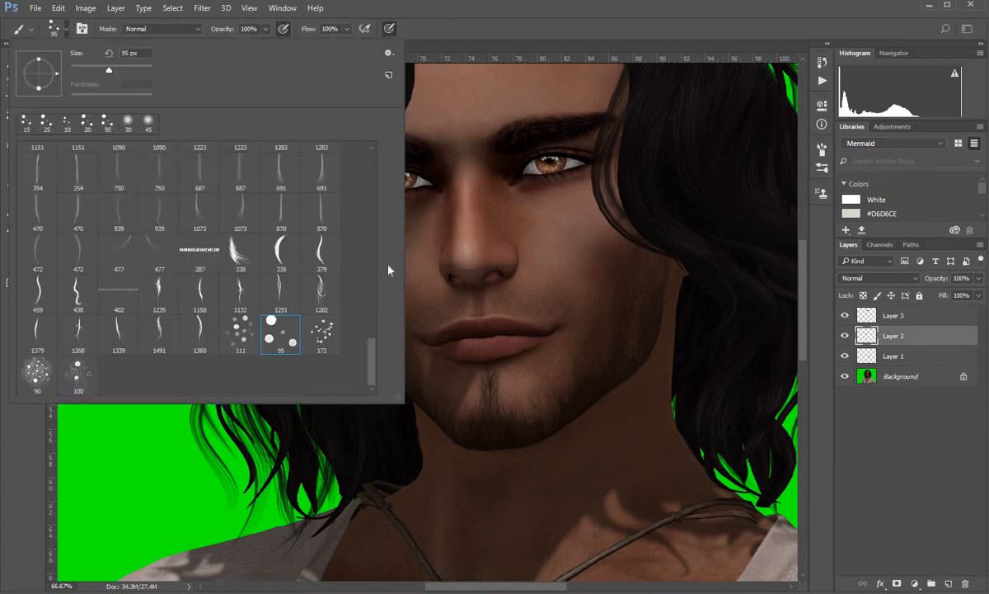
drag(375, 361, 367, 153)
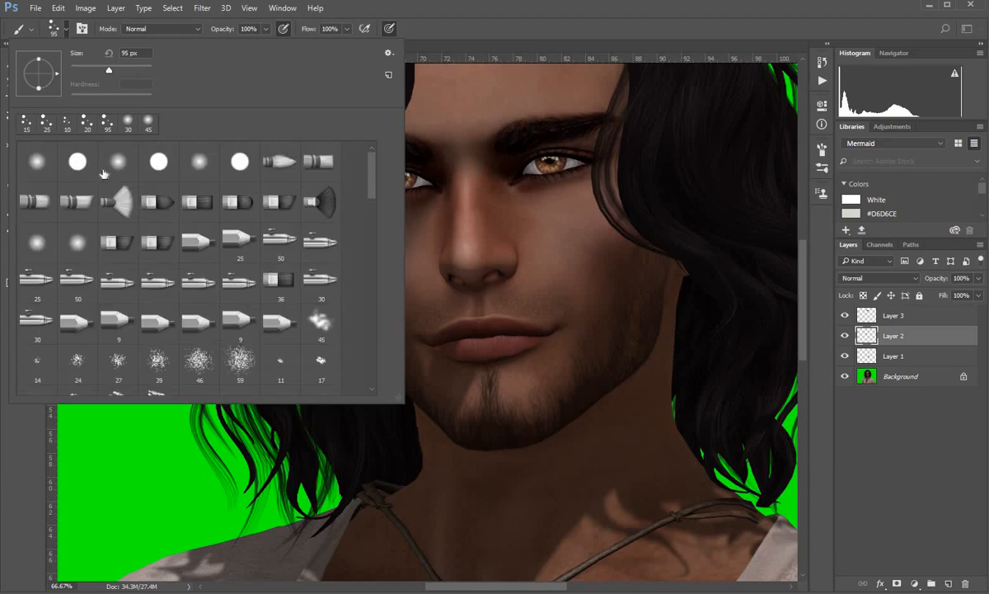
click(37, 162)
click(20, 455)
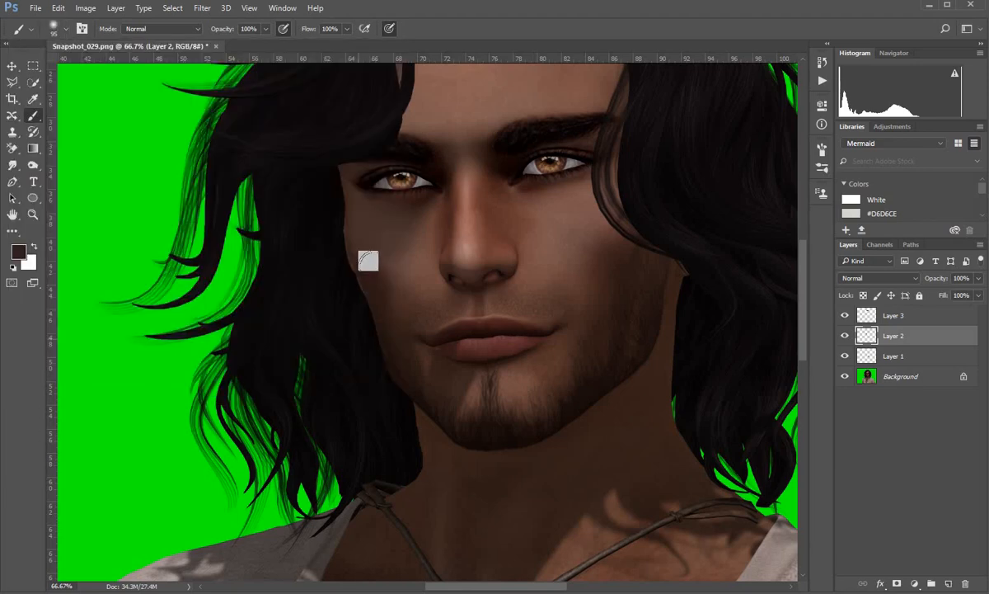
- Try a dark 60 px soft brush stroke over the shadow edge on the left cheek in the picture and undo it
key(bracketleft)
key(bracketleft)
key(bracketleft)
key(bracketleft)
drag(387, 254, 379, 274)
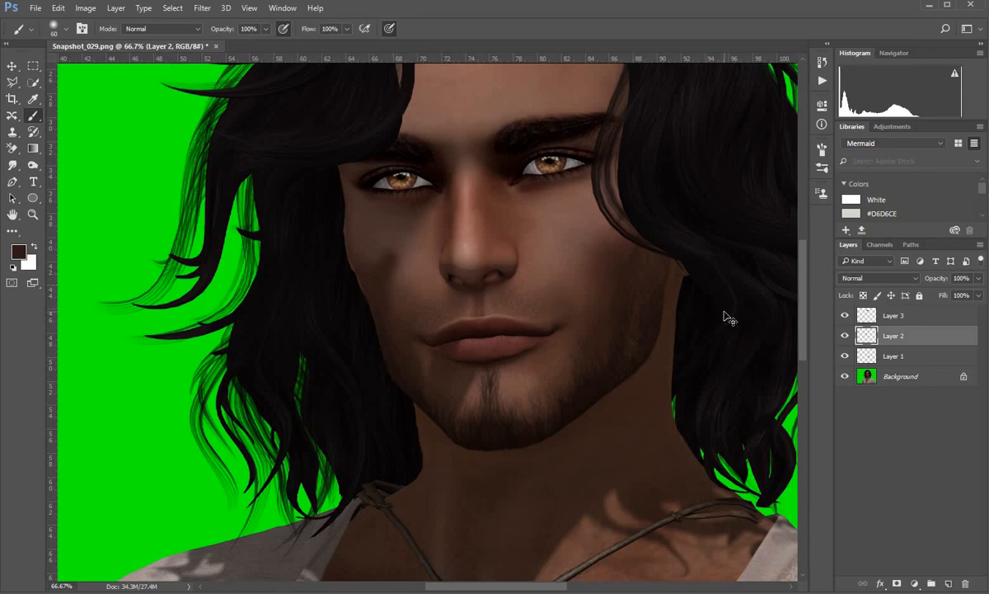
key(ctrl+z)
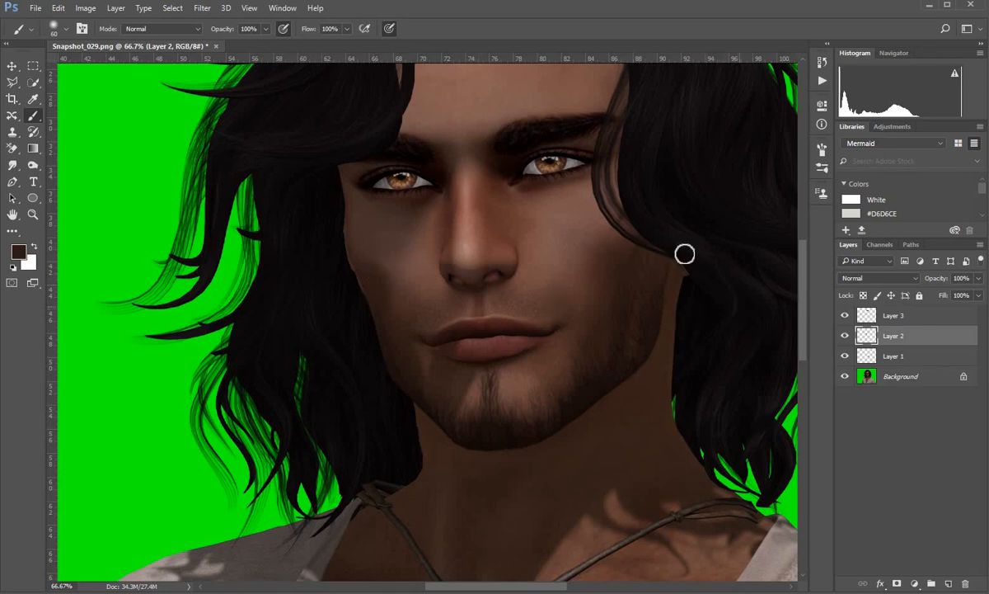
- Blend the hard shadow edge on the left cheek in the picture with the Mixer Brush enlarged to 60 px
right_click(34, 120)
click(84, 146)
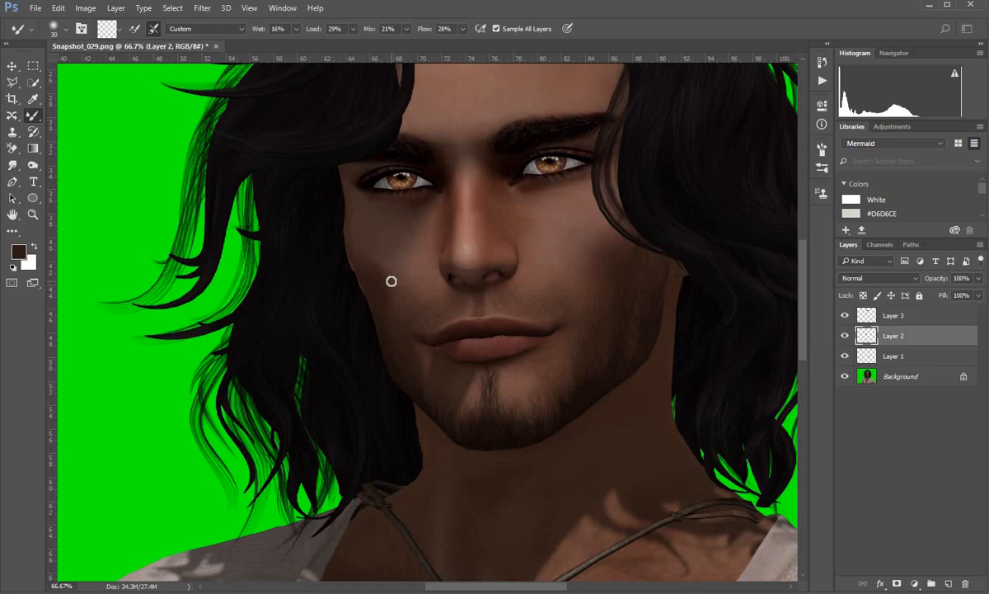
key(bracketright)
key(bracketright)
key(bracketright)
mouse_move(391, 247)
mouse_down()
mouse_move(384, 286)
mouse_move(368, 278)
mouse_move(379, 281)
mouse_up()
mouse_move(398, 242)
mouse_down()
mouse_move(381, 284)
mouse_move(405, 268)
mouse_up()
drag(429, 218, 393, 296)
drag(409, 244, 407, 297)
drag(398, 261, 393, 307)
mouse_move(396, 234)
mouse_down()
mouse_move(385, 273)
mouse_move(391, 268)
mouse_move(376, 257)
mouse_up()
mouse_move(366, 215)
mouse_down()
mouse_move(393, 223)
mouse_move(365, 203)
mouse_move(390, 227)
mouse_move(410, 228)
mouse_move(390, 272)
mouse_move(389, 321)
mouse_up()
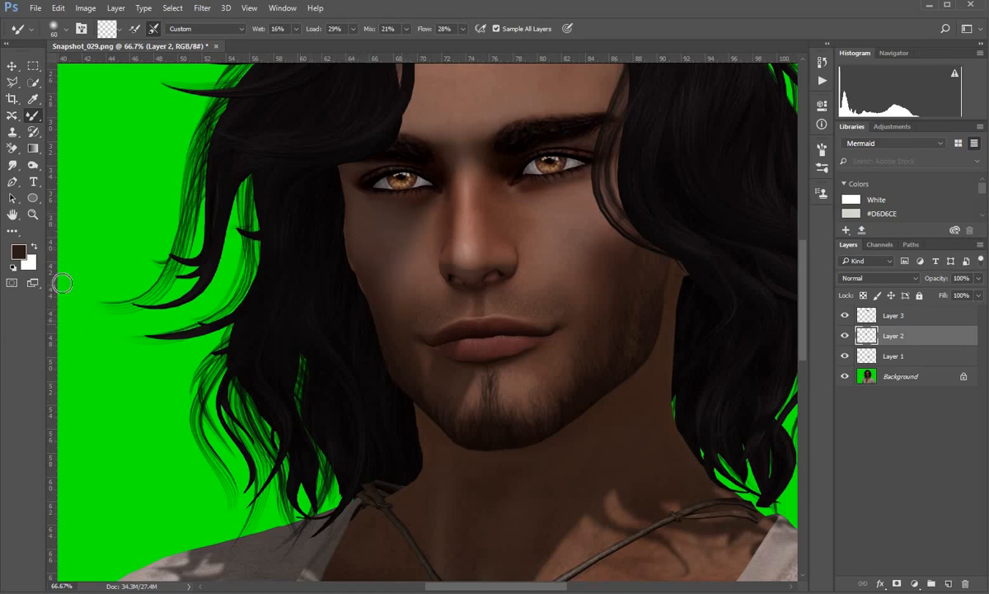
click(33, 214)
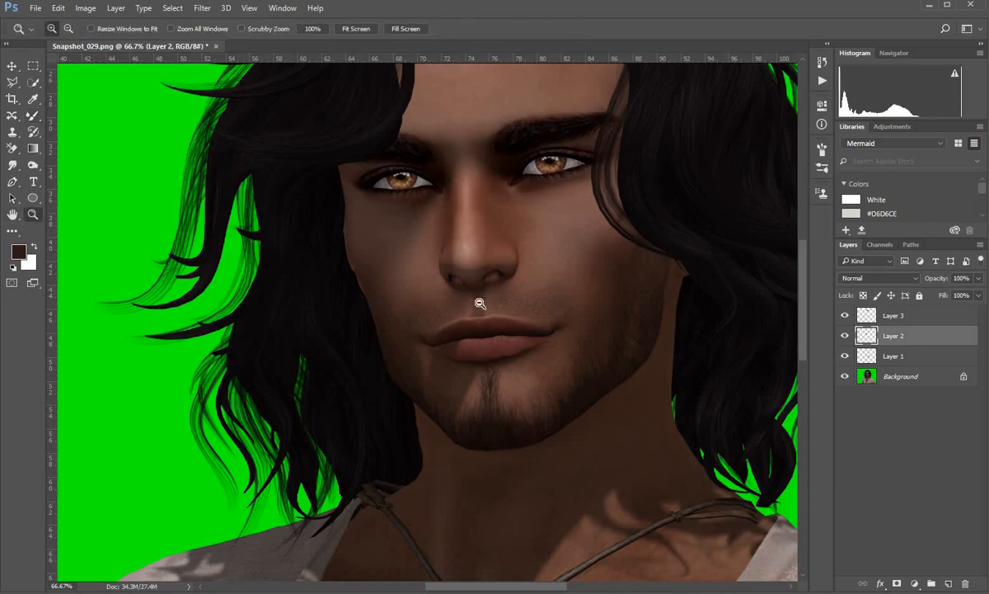